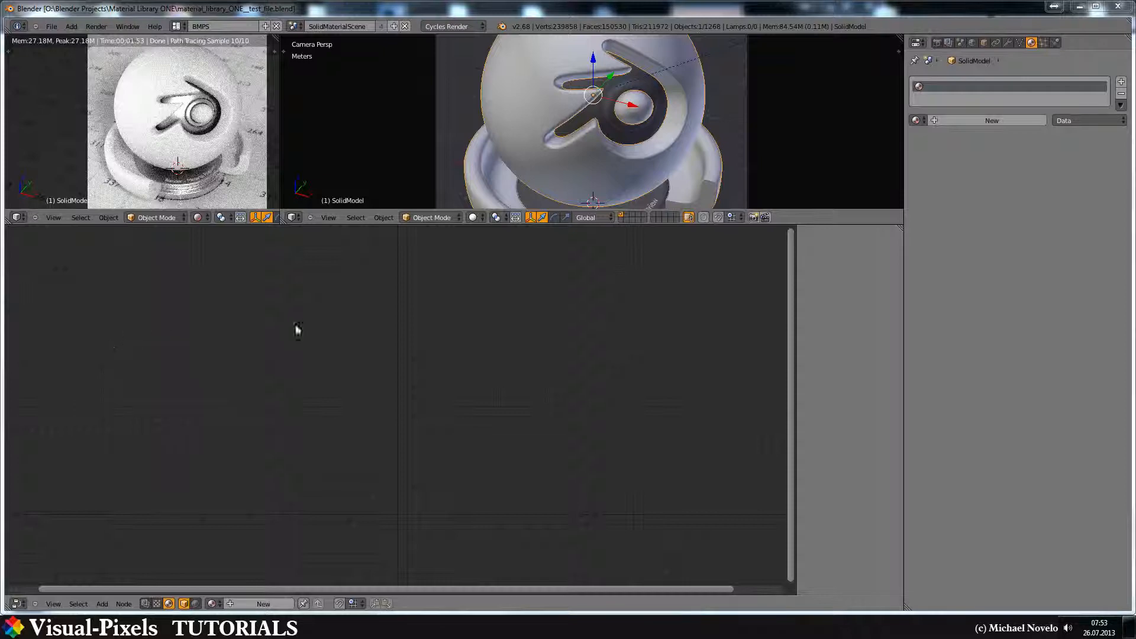
Create a new material and move the Diffuse BSDF and Material Output nodes up the canvas.
{"action": "left_click", "coordinate": [985, 120]}
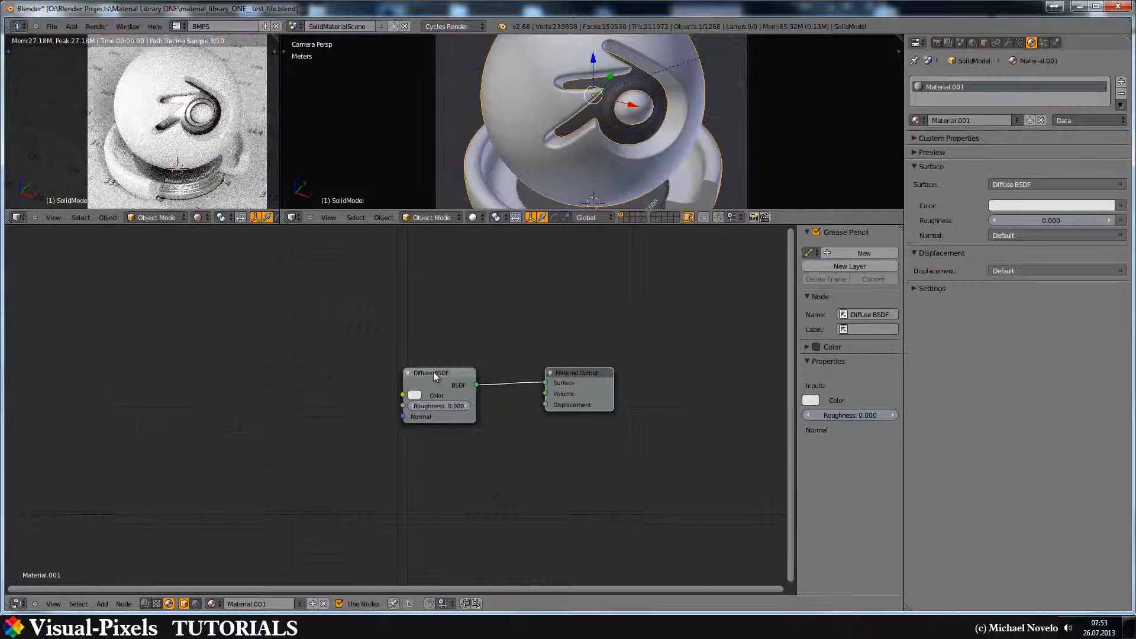
{"action": "left_click_drag", "start_coordinate": [433, 372], "coordinate": [436, 258]}
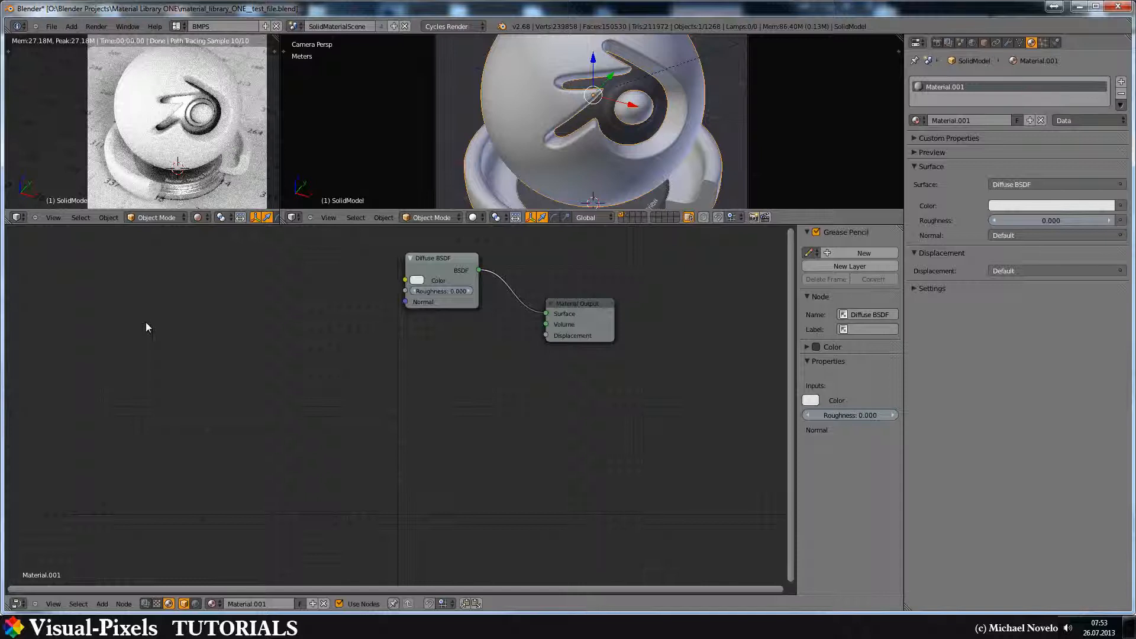
Add a Noise Texture node to the left of the Diffuse BSDF.
{"action": "key", "text": "shift+a"}
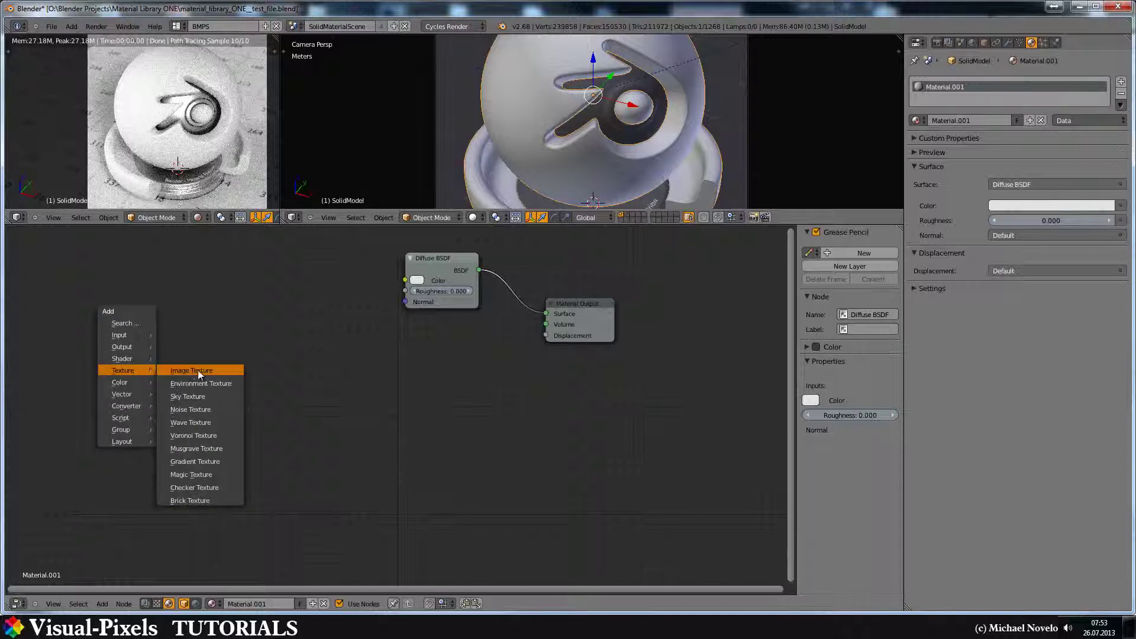
{"action": "left_click", "coordinate": [210, 410]}
{"action": "left_click", "coordinate": [199, 310]}
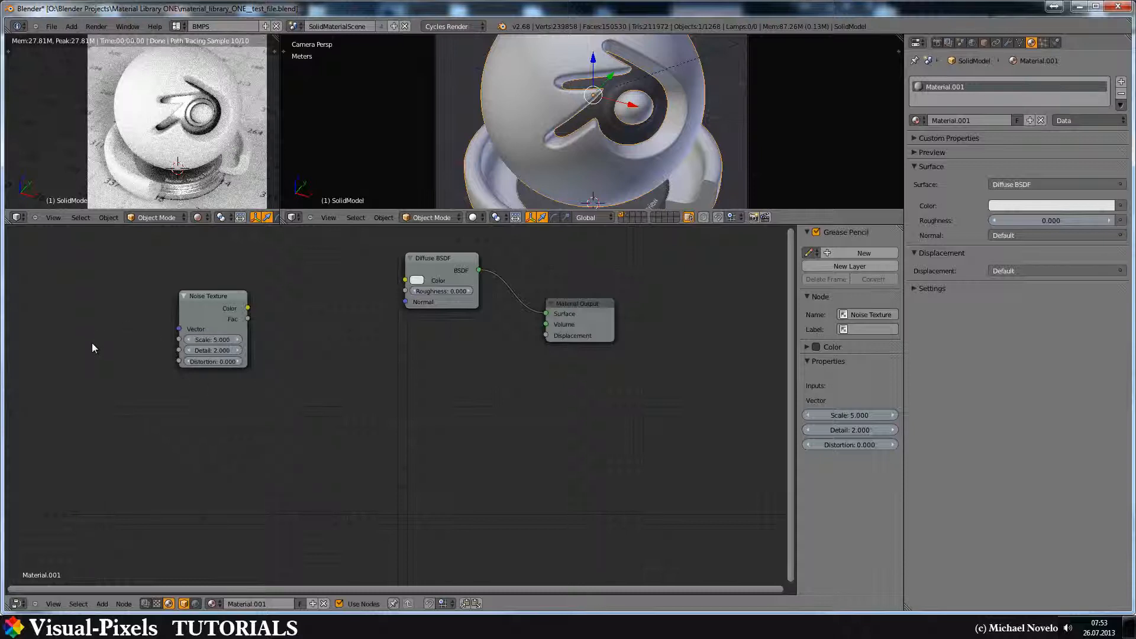
Add a Texture Coordinate node and link its Generated output to the noise Vector input.
{"action": "key", "text": "shift+a"}
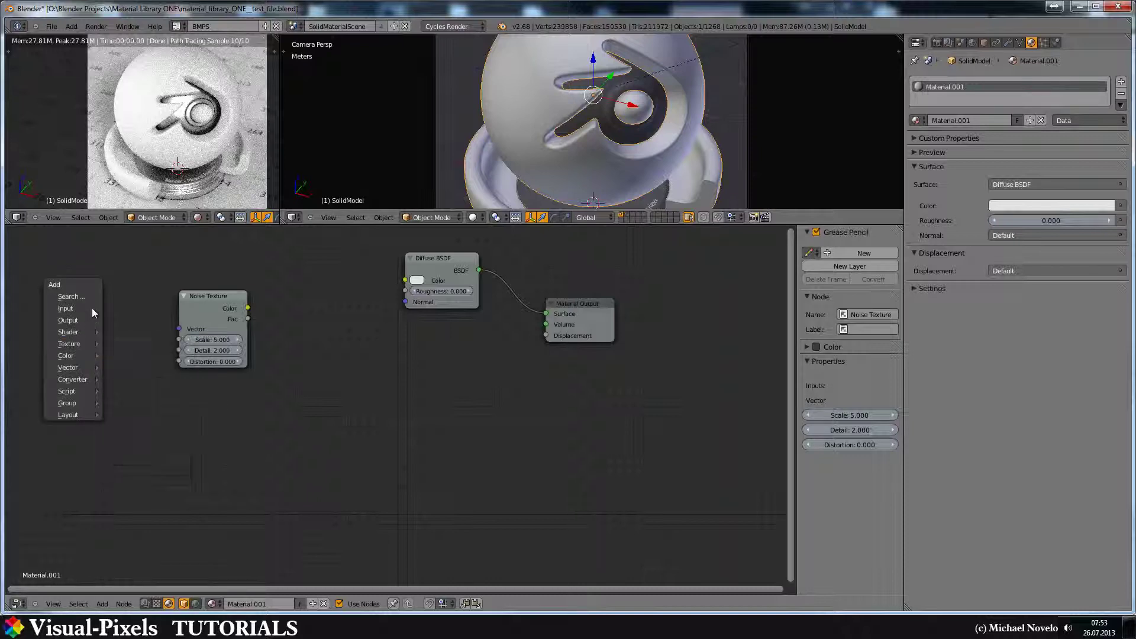
{"action": "mouse_move", "coordinate": [67, 309]}
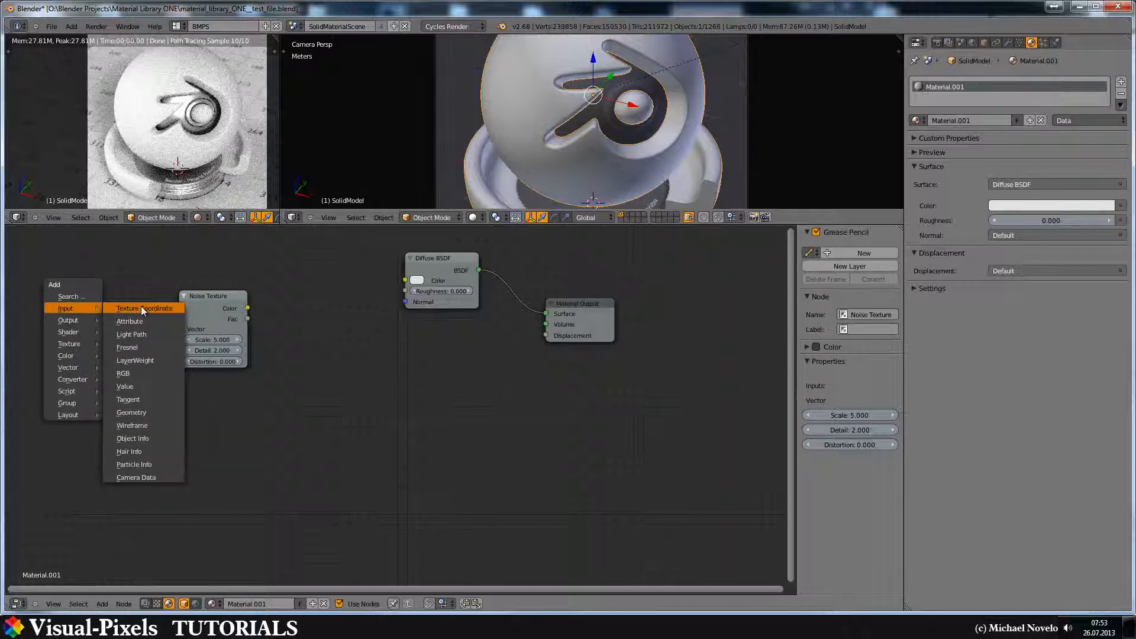
{"action": "left_click", "coordinate": [141, 306]}
{"action": "left_click", "coordinate": [40, 285]}
{"action": "left_click_drag", "start_coordinate": [120, 305], "coordinate": [178, 331]}
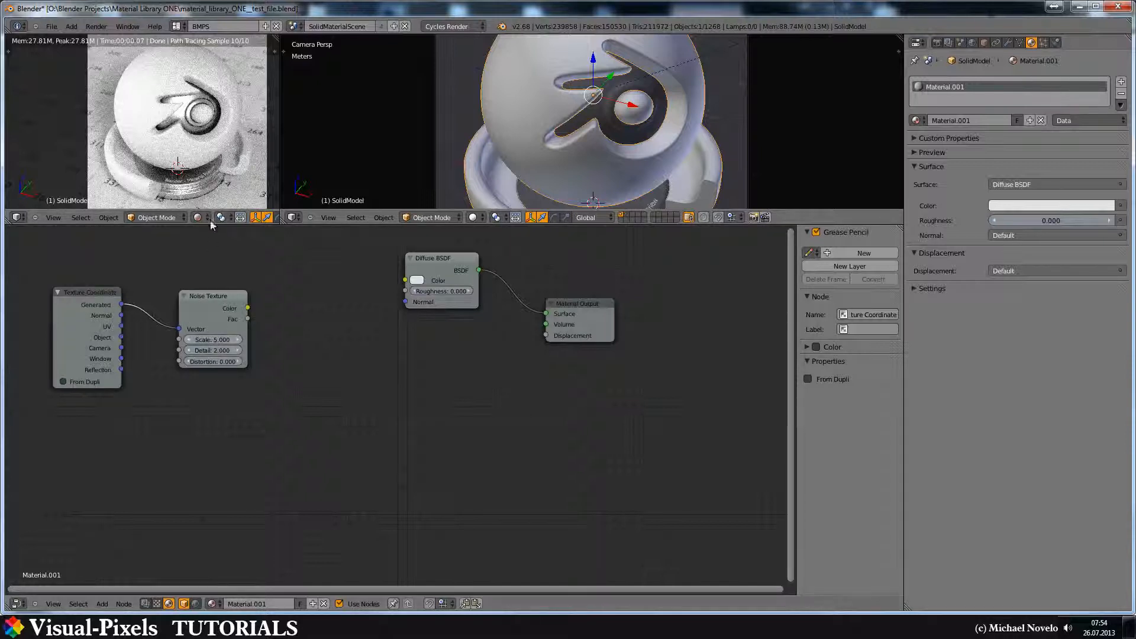
Link the noise colour into the Diffuse BSDF colour and set the noise Scale to 250.
{"action": "left_click_drag", "start_coordinate": [246, 308], "coordinate": [406, 280]}
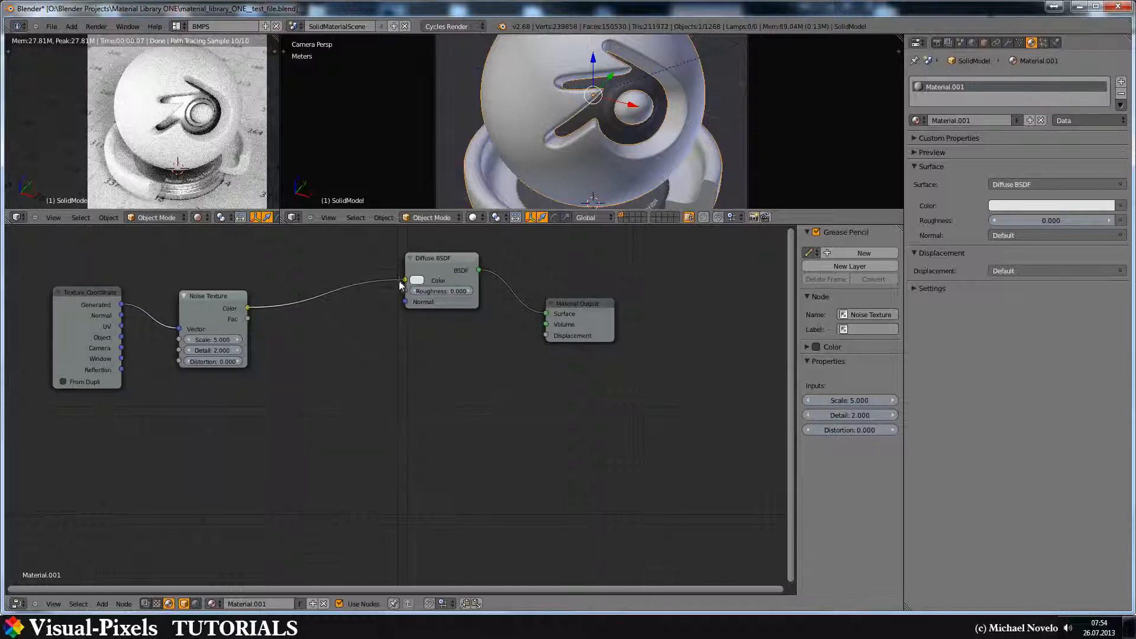
{"action": "left_click", "coordinate": [212, 340]}
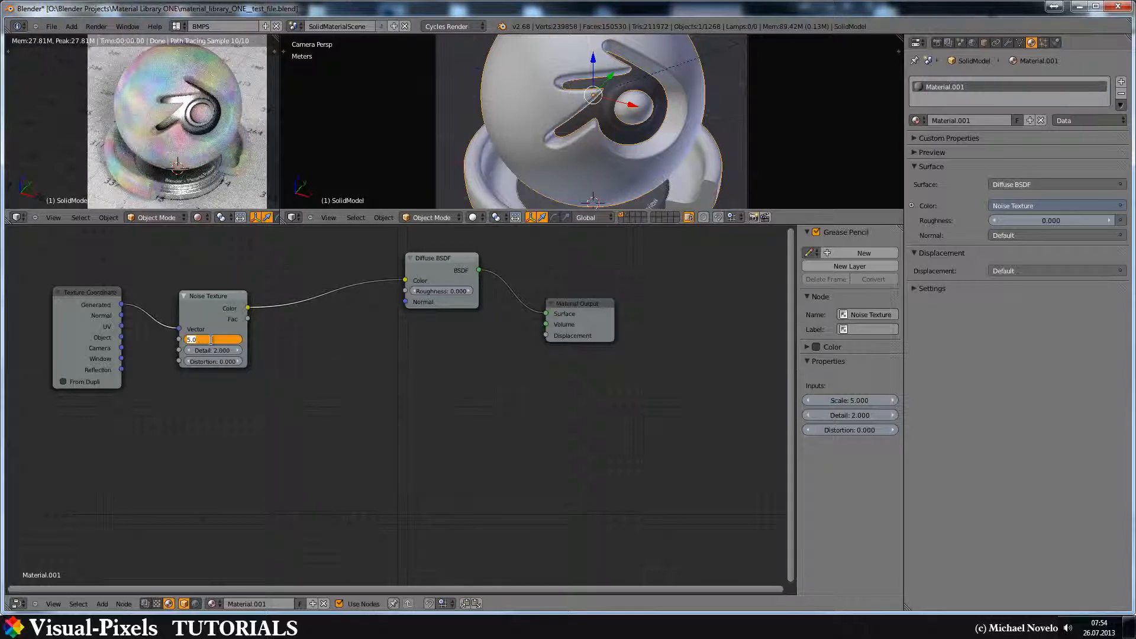
{"action": "type", "text": "250"}
{"action": "key", "text": "Return"}
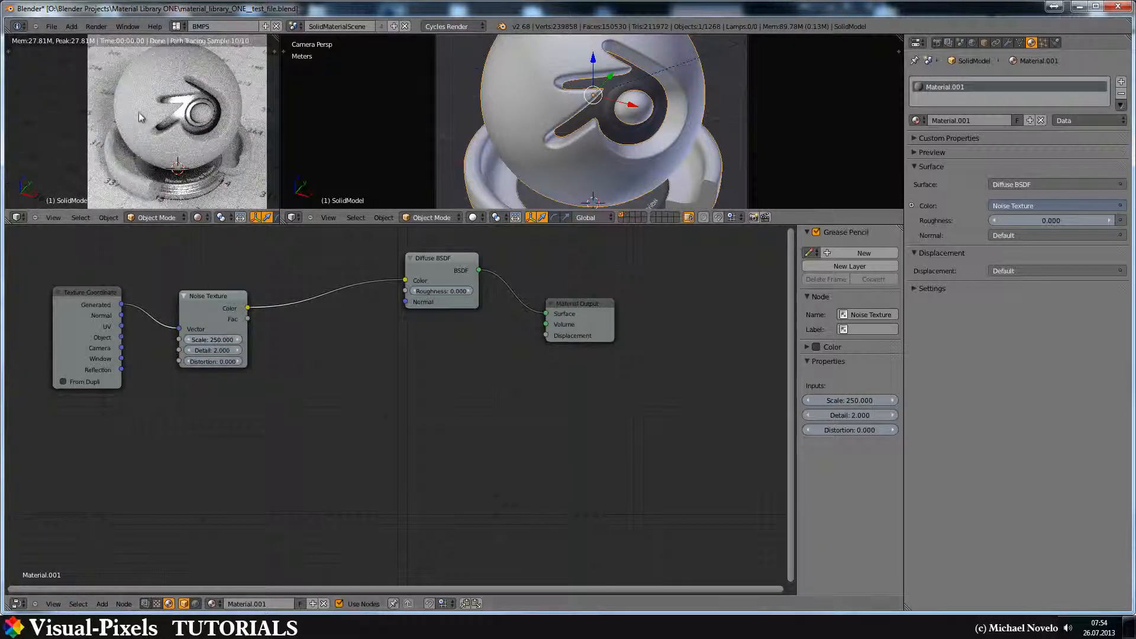
{"action": "scroll", "coordinate": [142, 124], "scroll_direction": "up", "scroll_amount": 2}
{"action": "scroll", "coordinate": [145, 126], "scroll_direction": "up", "scroll_amount": 2}
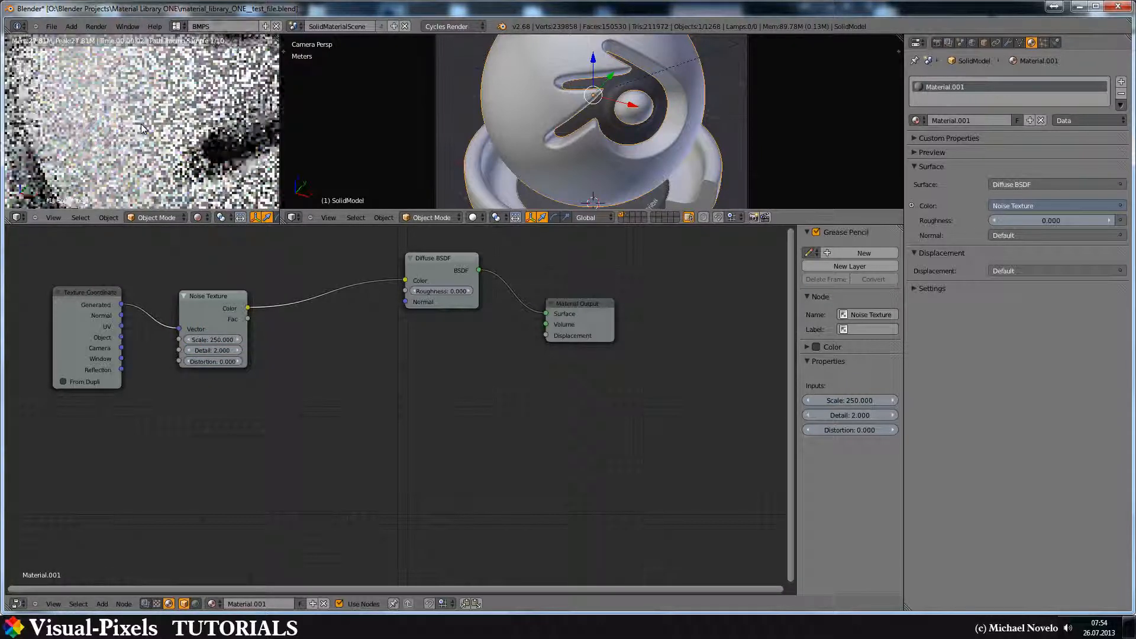
{"action": "scroll", "coordinate": [152, 133], "scroll_direction": "up", "scroll_amount": 1}
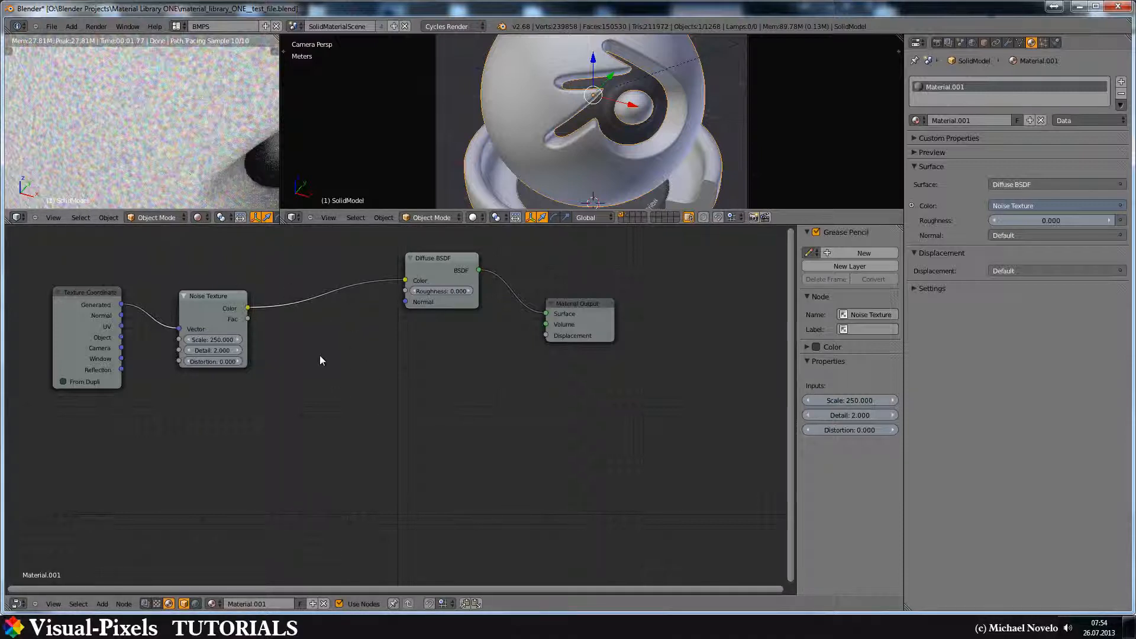
Insert an RGB to BW node on the link between Noise Texture and Diffuse BSDF.
{"action": "key", "text": "shift+a"}
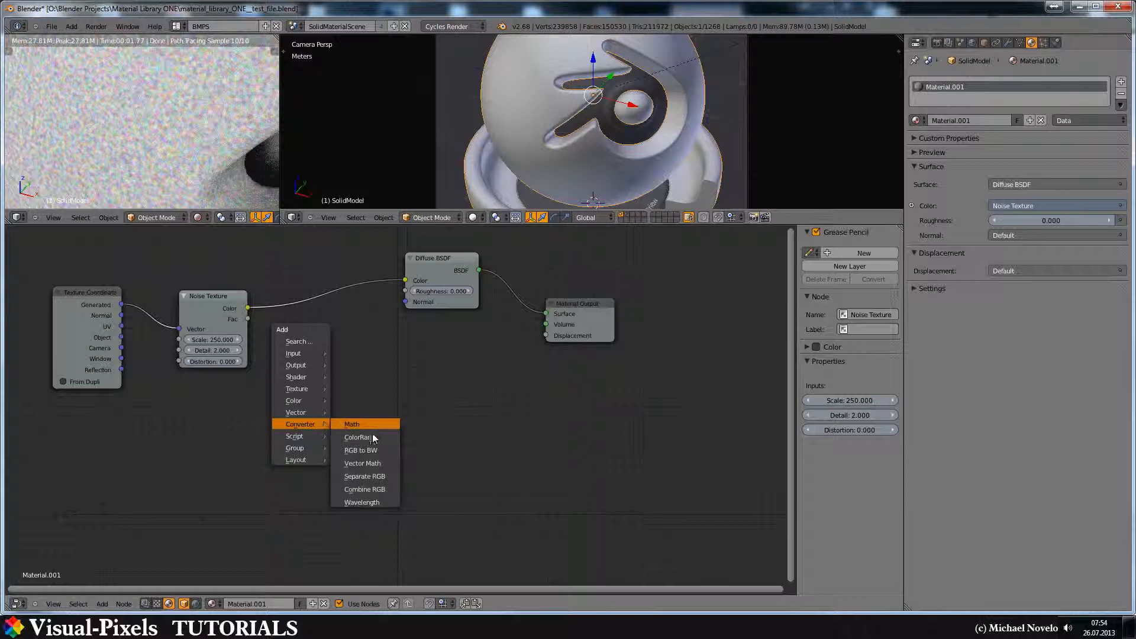
{"action": "left_click", "coordinate": [361, 450]}
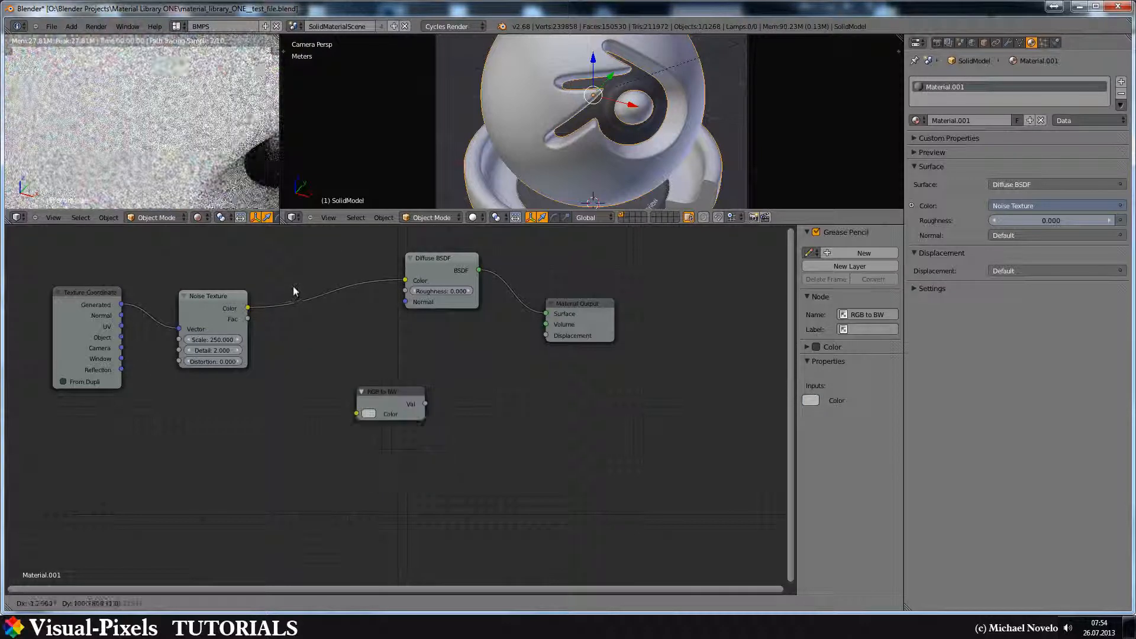
{"action": "left_click", "coordinate": [266, 287]}
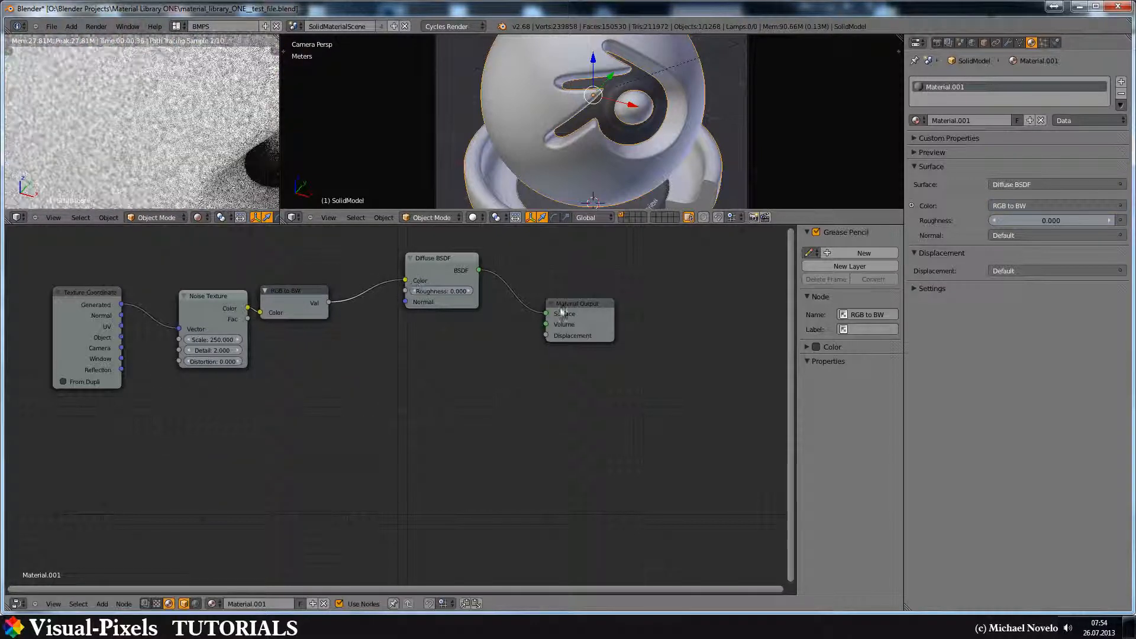
Shift the Diffuse BSDF and Material Output nodes to the right.
{"action": "left_click", "coordinate": [447, 255]}
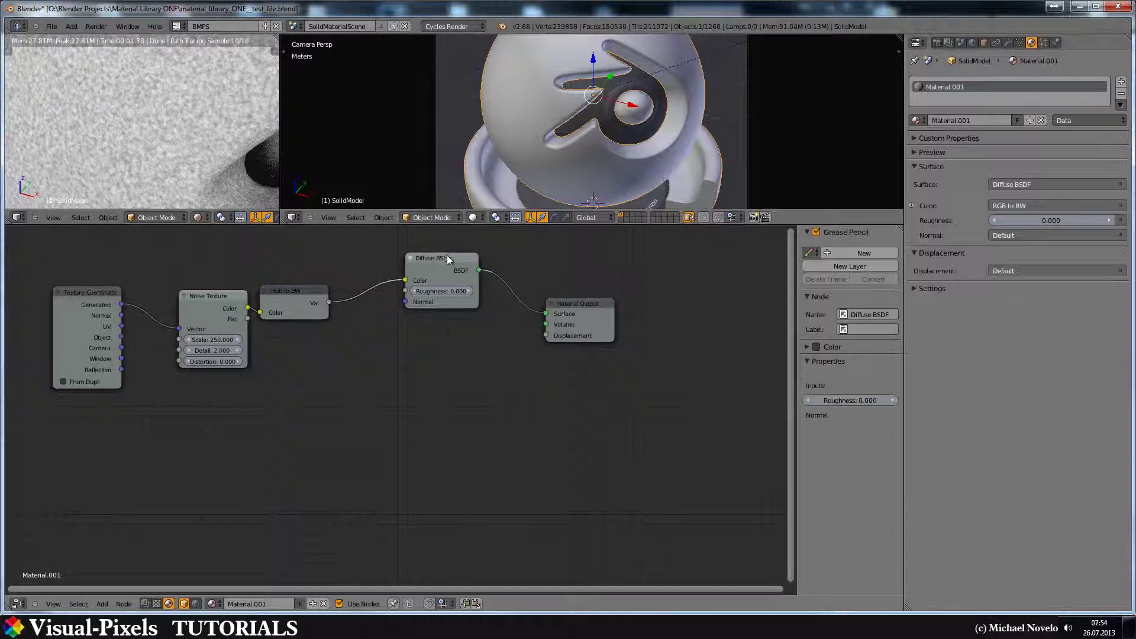
{"action": "left_click", "coordinate": [599, 309]}
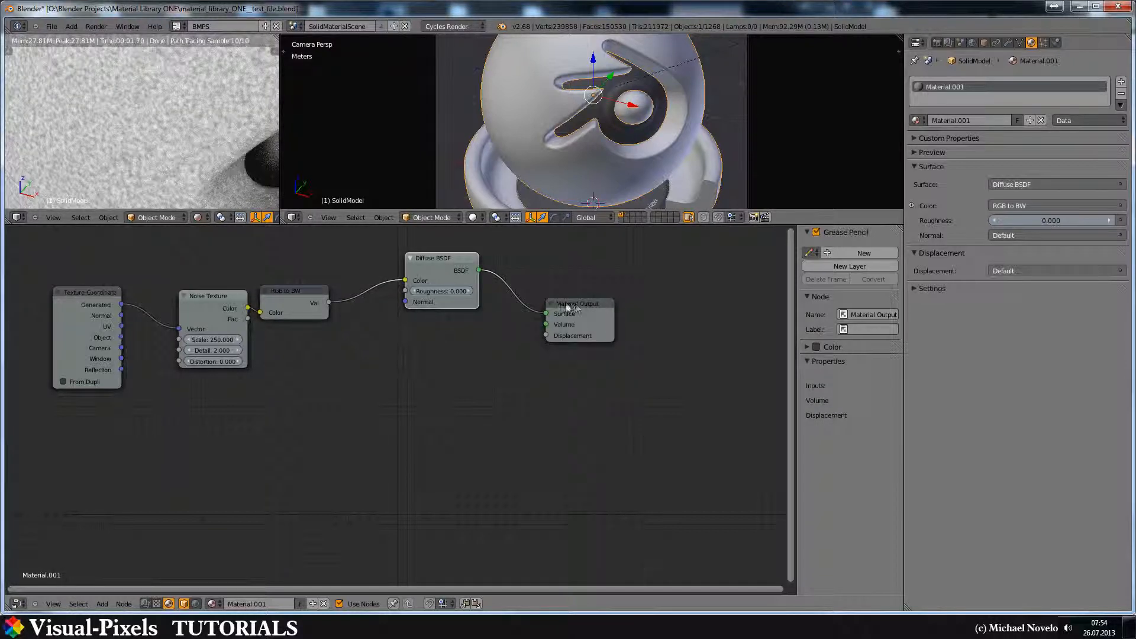
{"action": "left_click_drag", "start_coordinate": [575, 303], "coordinate": [747, 320]}
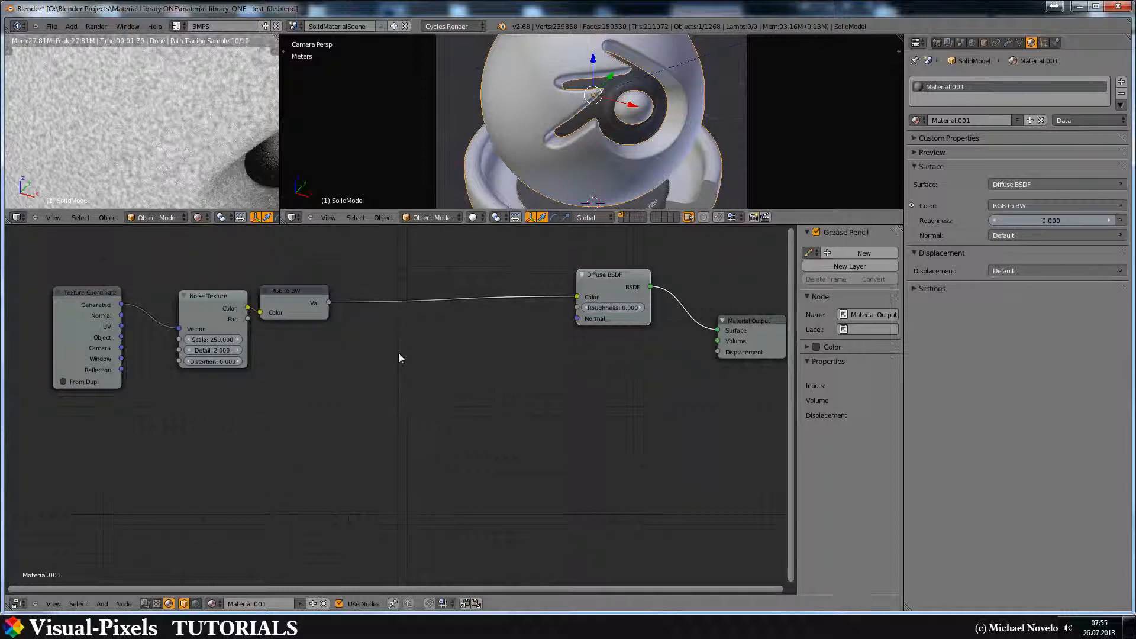
Insert a Math node set to Power with exponent 4 between RGB to BW and Diffuse BSDF.
{"action": "key", "text": "shift+a"}
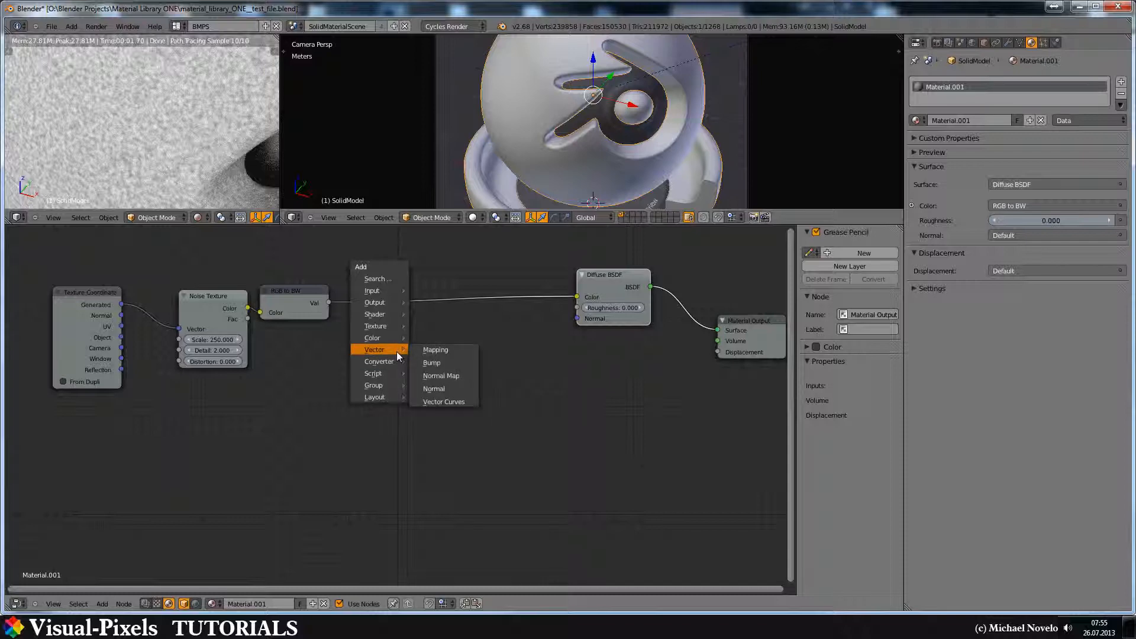
{"action": "left_click", "coordinate": [430, 363]}
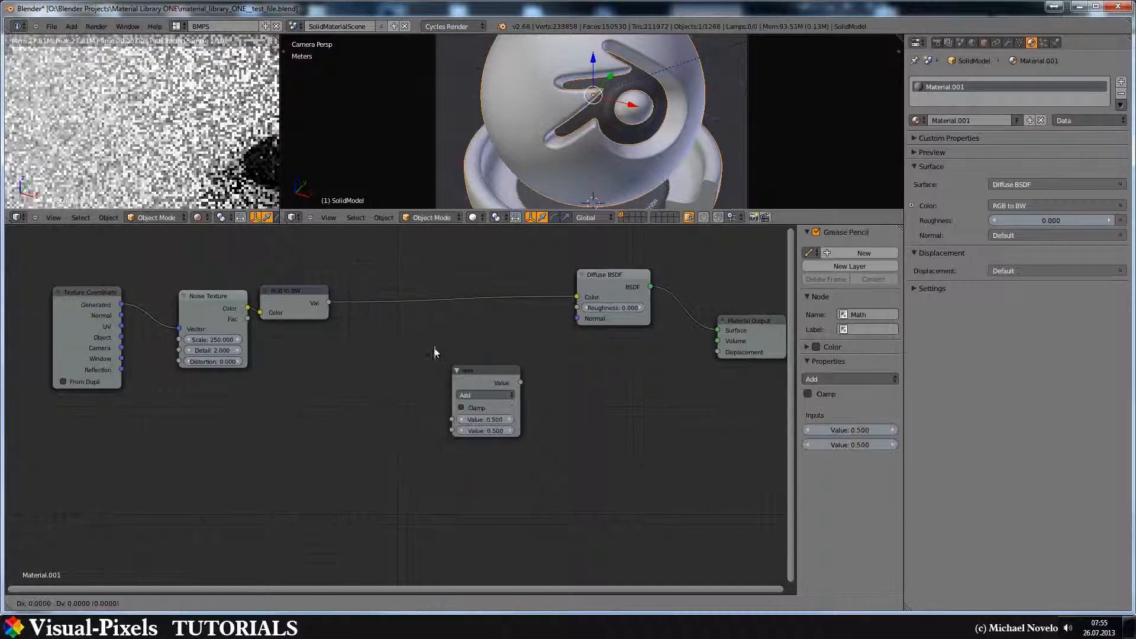
{"action": "left_click", "coordinate": [351, 258]}
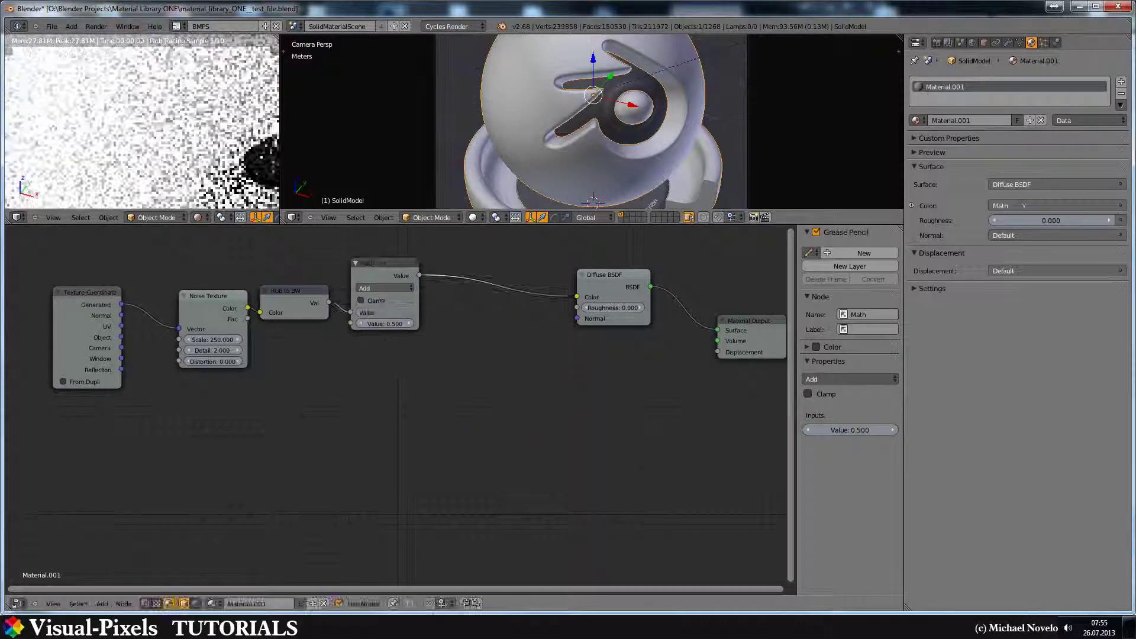
{"action": "left_click", "coordinate": [401, 287]}
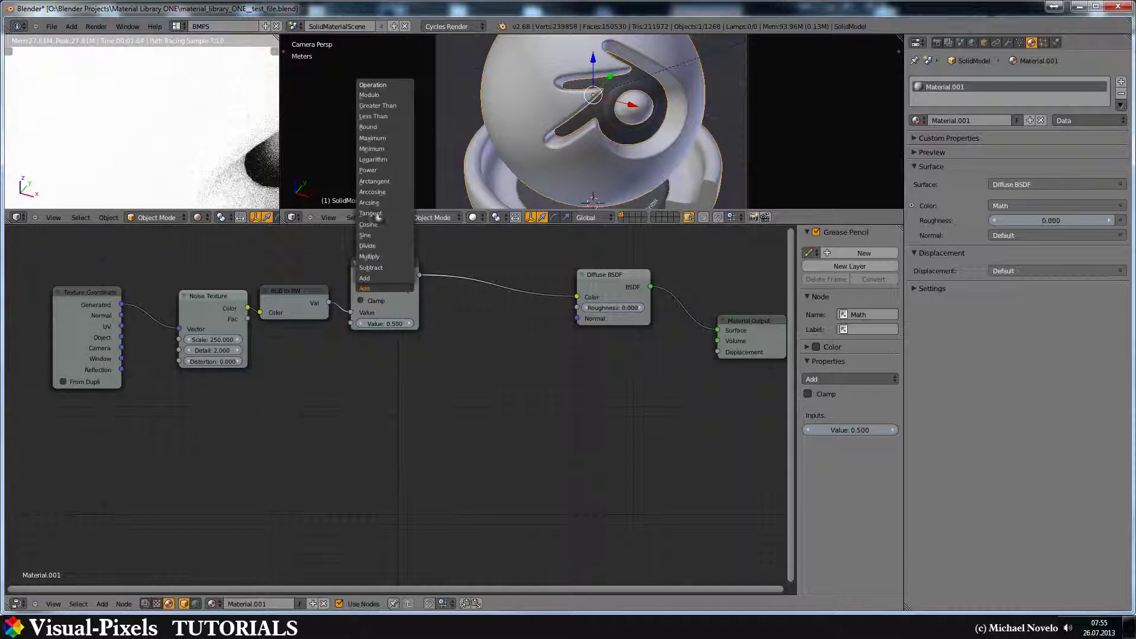
{"action": "left_click", "coordinate": [368, 169]}
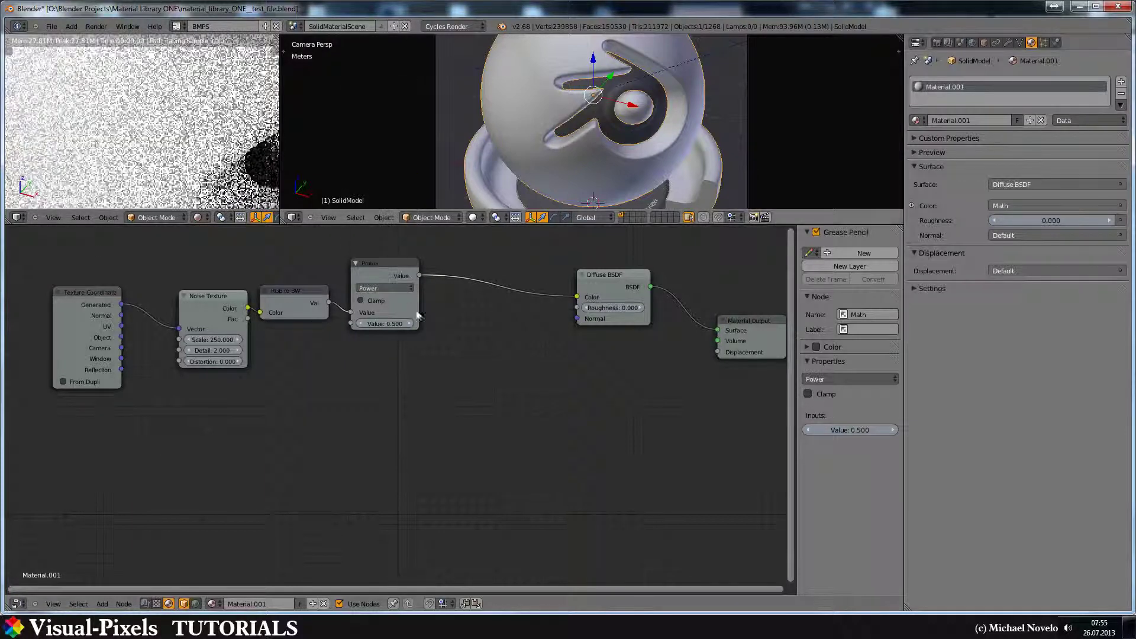
{"action": "left_click", "coordinate": [386, 324]}
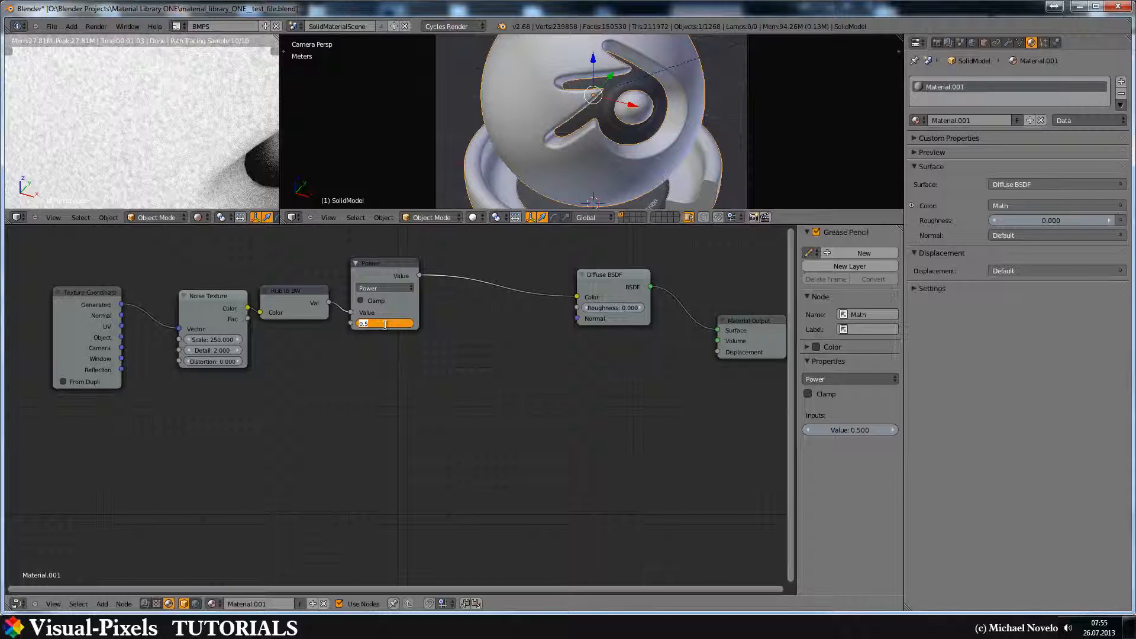
{"action": "key", "text": "Return"}
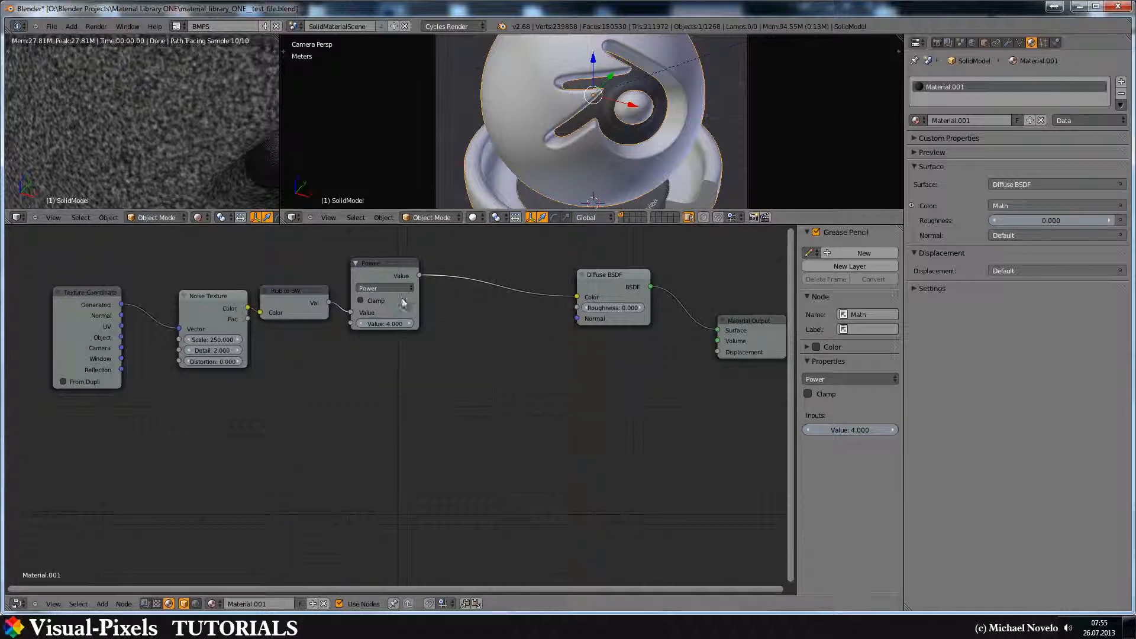
Insert a second Math node after Power, set to Multiply by 0.5.
{"action": "key", "text": "shift+a"}
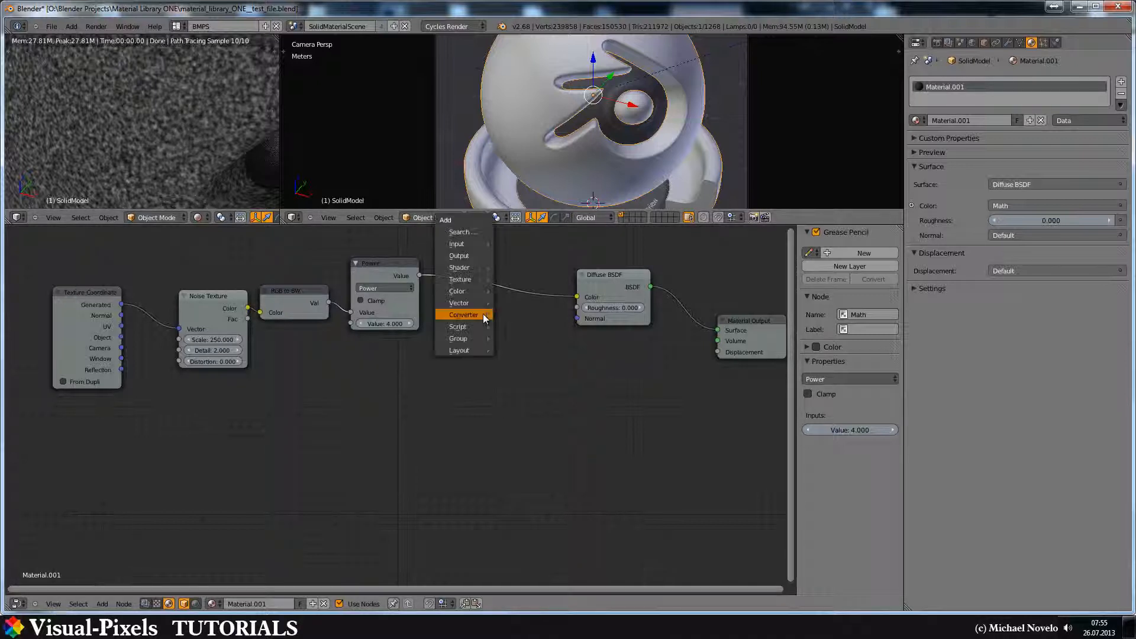
{"action": "left_click", "coordinate": [518, 314]}
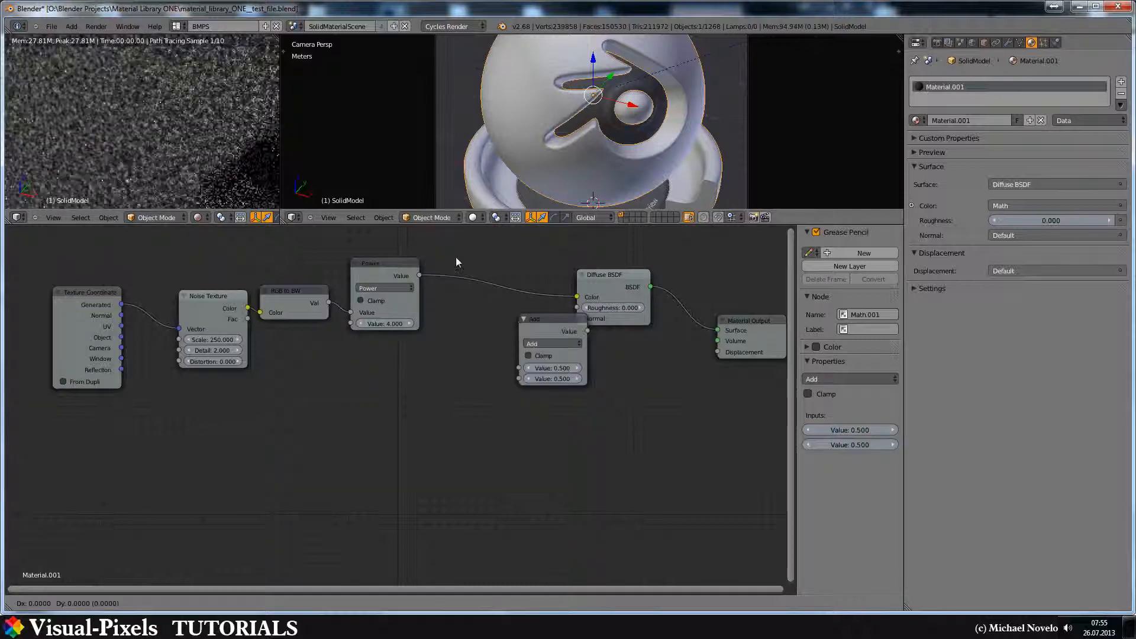
{"action": "left_click", "coordinate": [469, 278]}
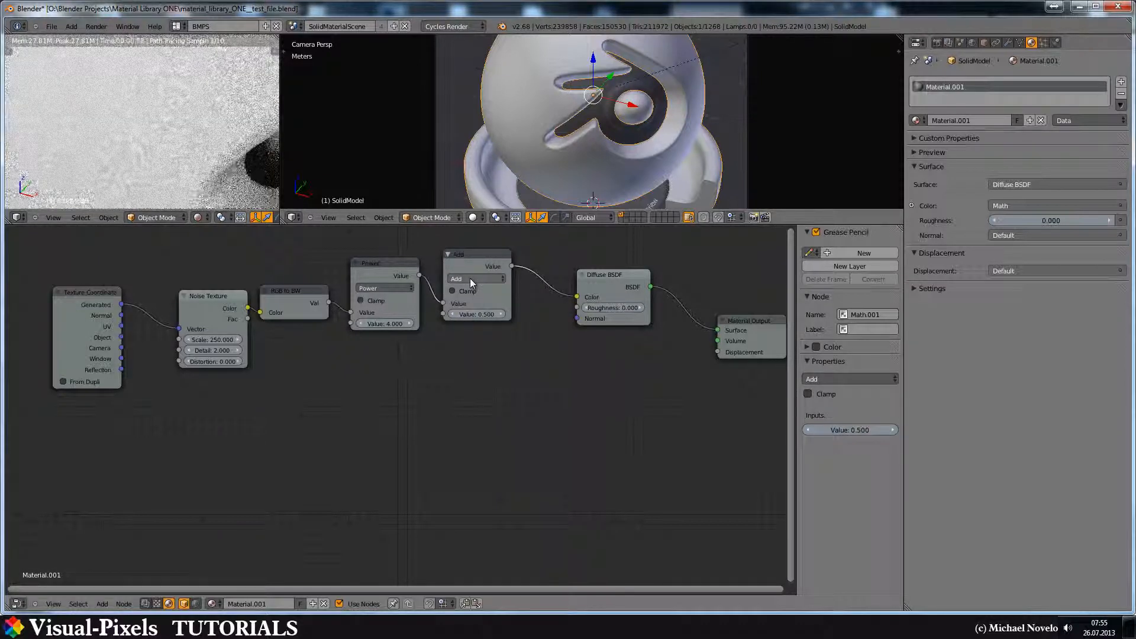
{"action": "left_click", "coordinate": [470, 278]}
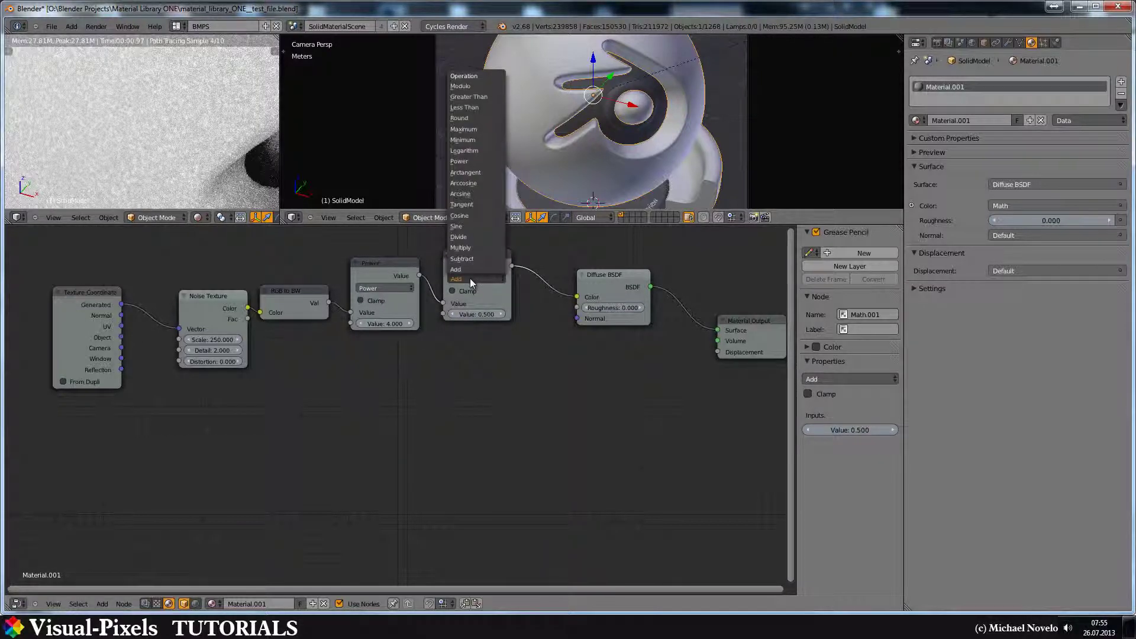
{"action": "left_click", "coordinate": [469, 248]}
{"action": "double_click", "coordinate": [478, 315]}
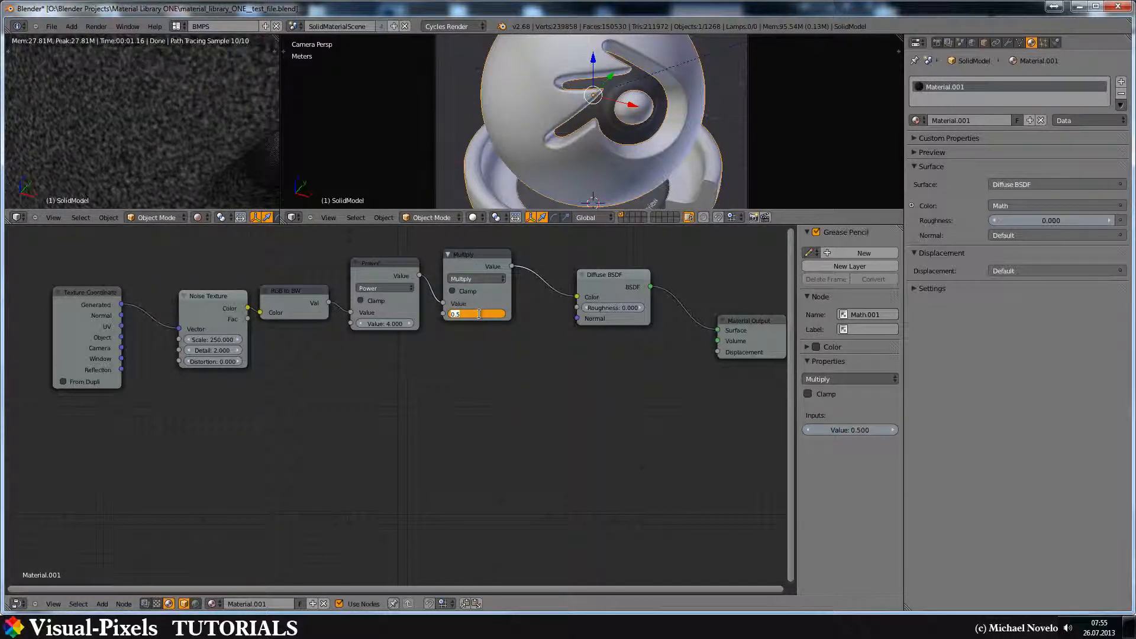
{"action": "key", "text": "Return"}
Move Material Output further right and add a second Diffuse BSDF below the existing nodes.
{"action": "middle_click_drag", "start_coordinate": [553, 362], "coordinate": [443, 363]}
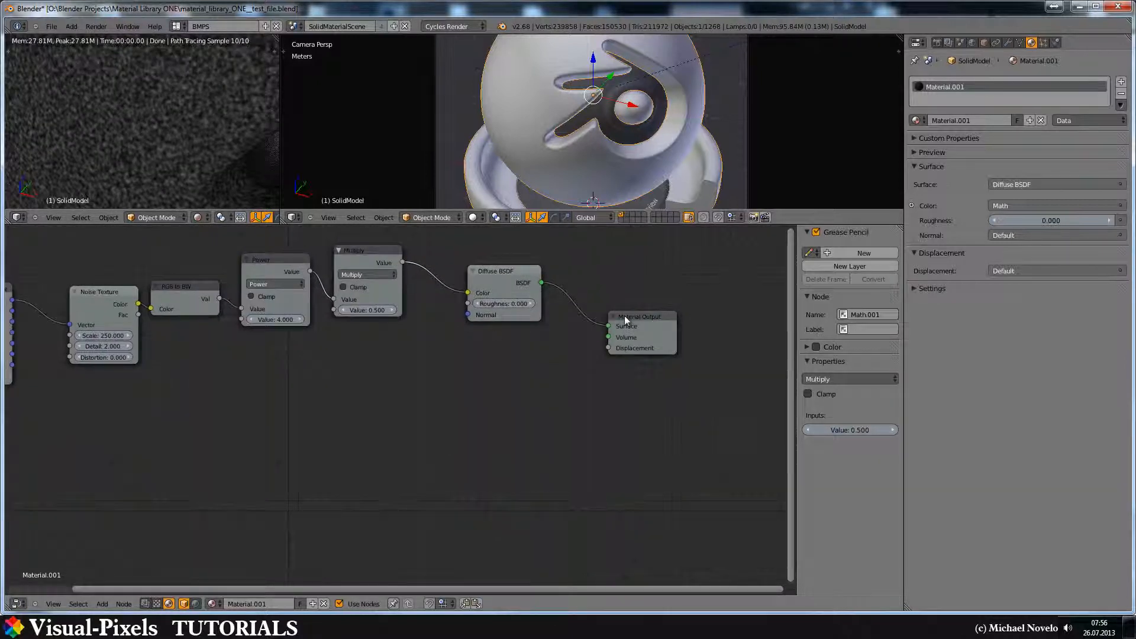
{"action": "left_click", "coordinate": [624, 315]}
{"action": "left_click_drag", "start_coordinate": [666, 316], "coordinate": [719, 292]}
{"action": "key", "text": "shift+a"}
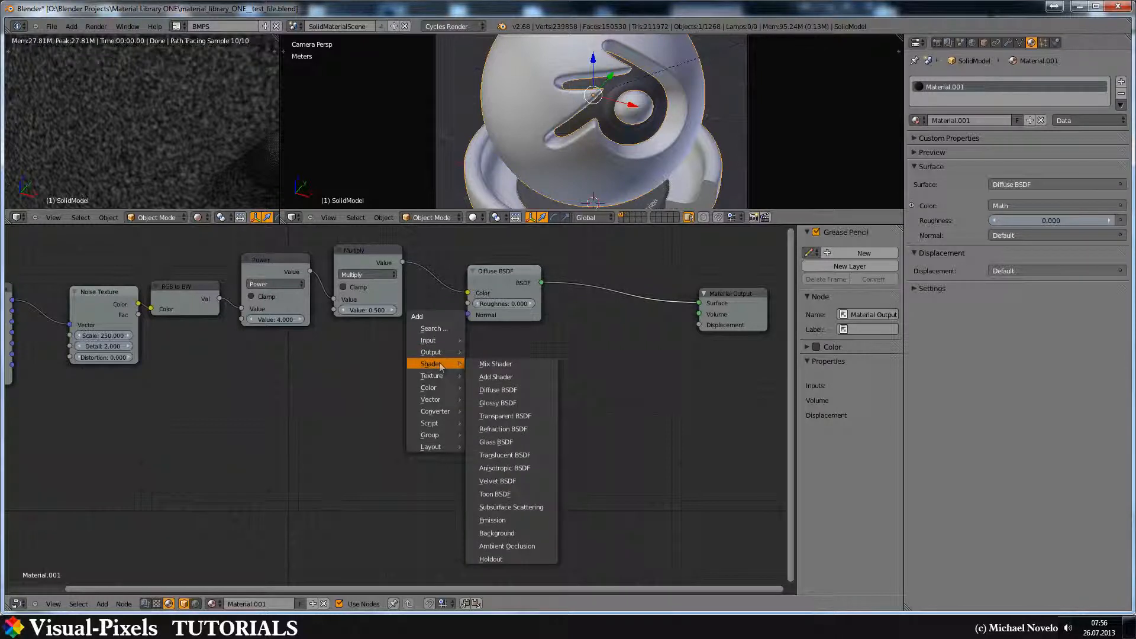
{"action": "left_click", "coordinate": [500, 386]}
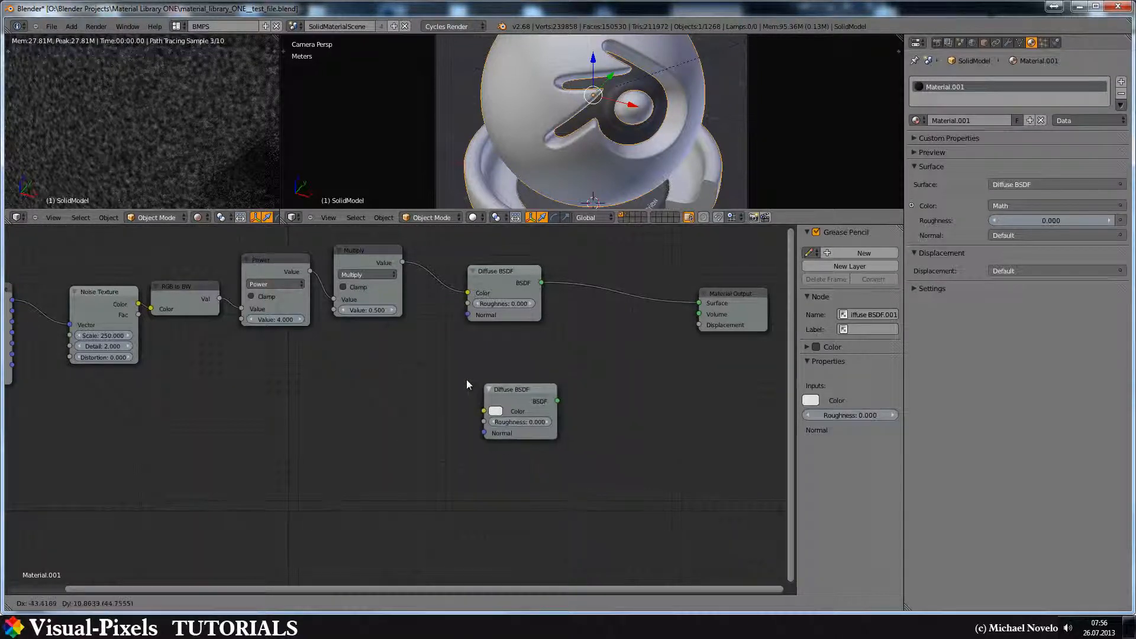
{"action": "left_click", "coordinate": [467, 379]}
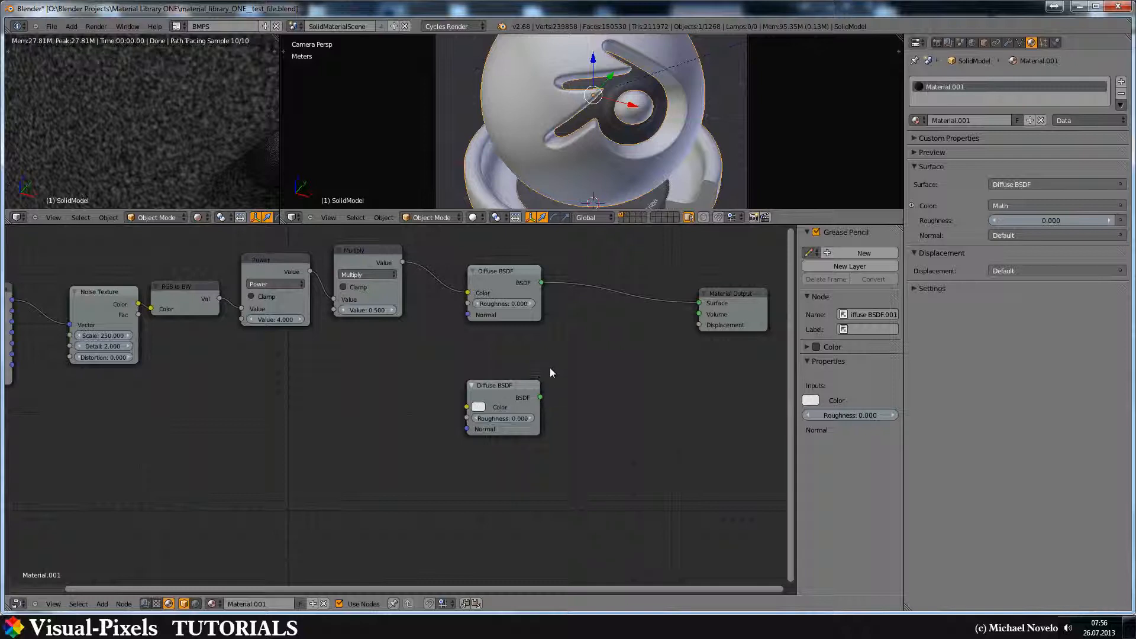
Insert a Mix Shader before Material Output and feed the second Diffuse BSDF into it.
{"action": "key", "text": "shift+a"}
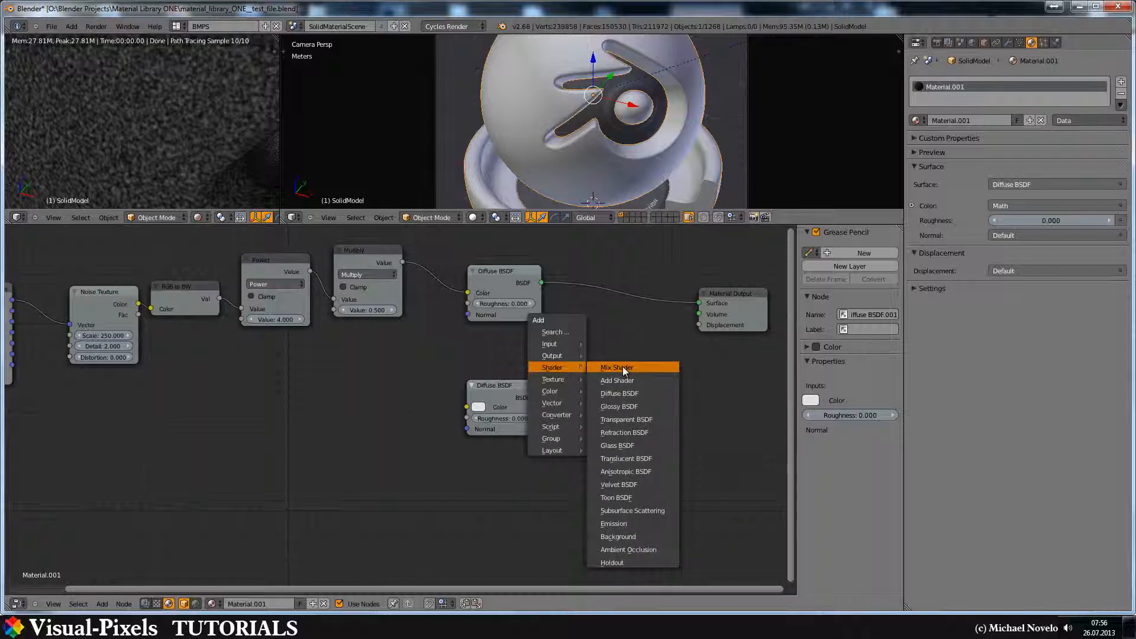
{"action": "left_click", "coordinate": [617, 366]}
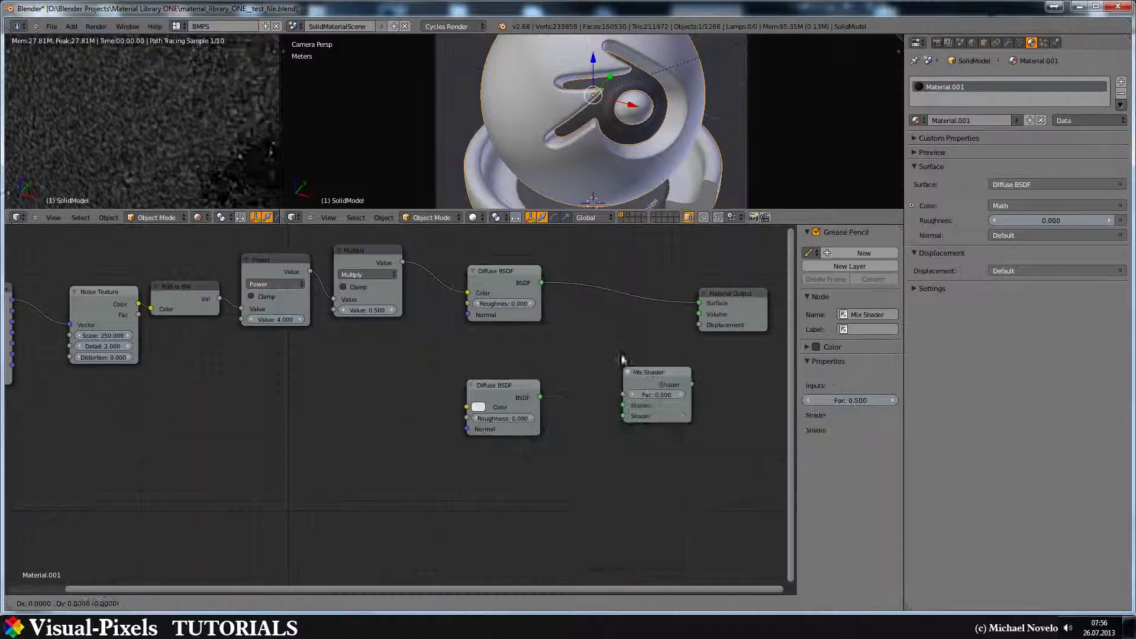
{"action": "left_click", "coordinate": [598, 271]}
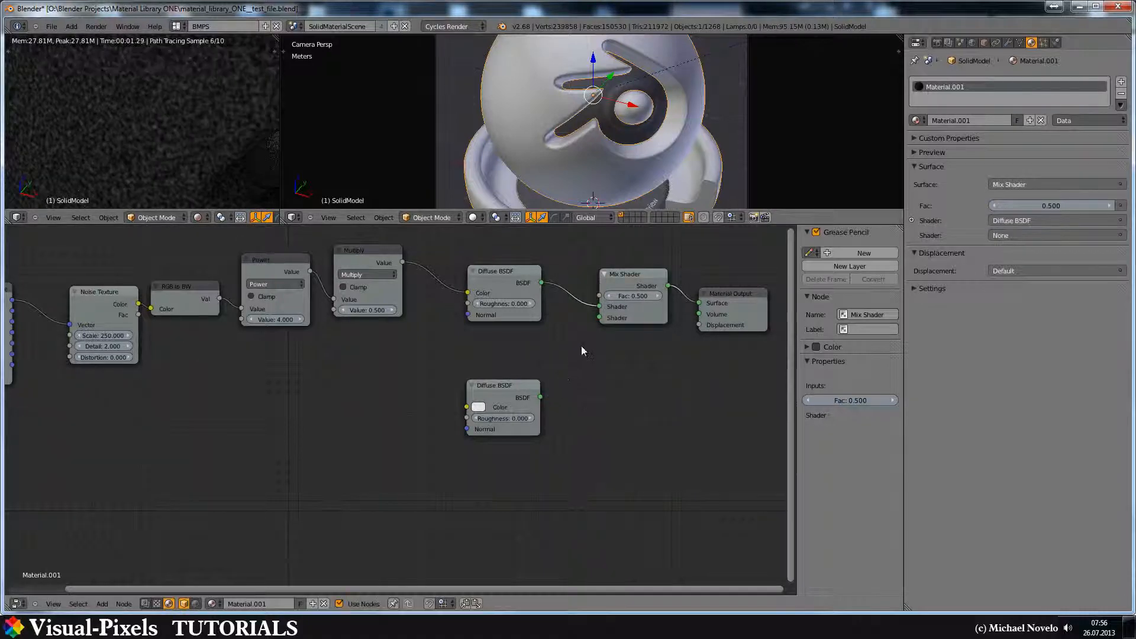
{"action": "left_click_drag", "start_coordinate": [540, 396], "coordinate": [600, 318]}
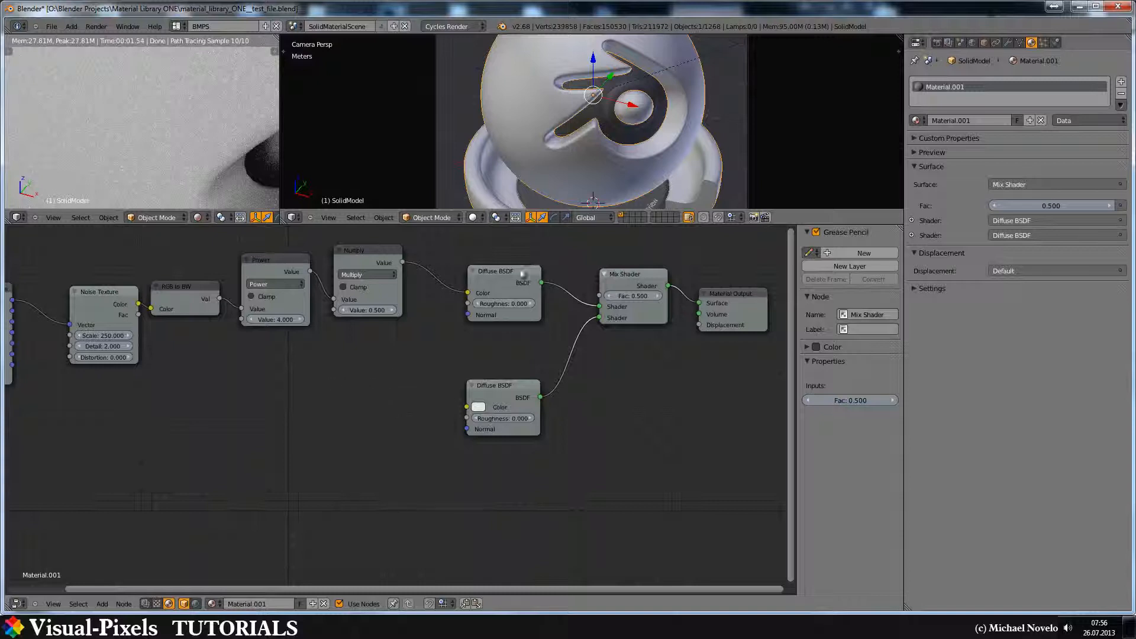
Insert a Bump node after the Multiply node, positioned before the upper Diffuse BSDF.
{"action": "left_click_drag", "start_coordinate": [517, 270], "coordinate": [550, 268]}
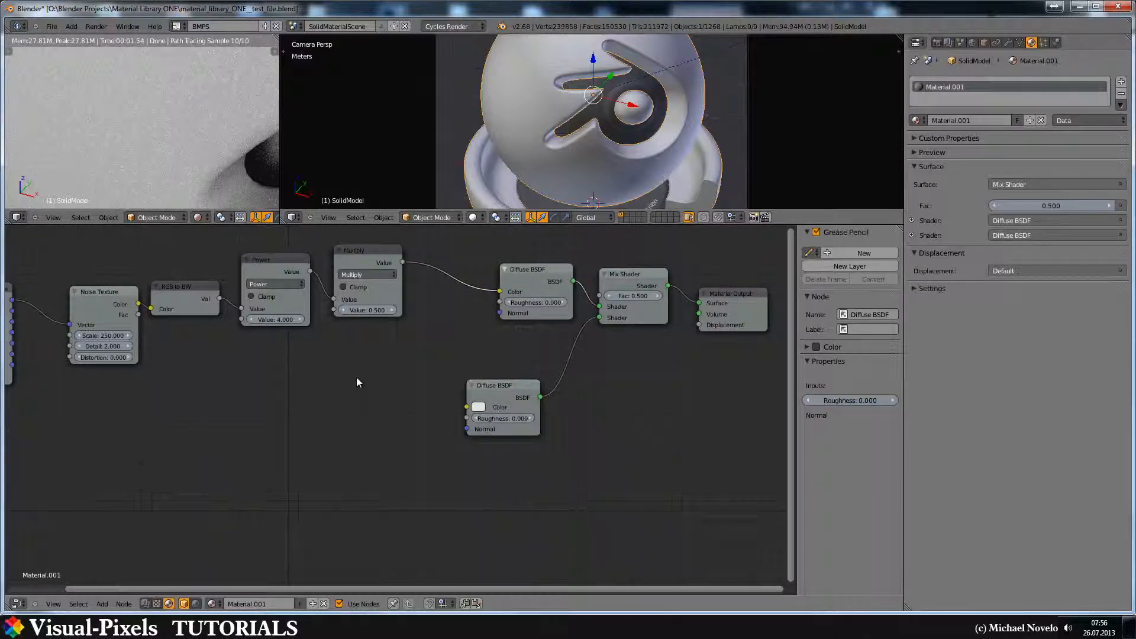
{"action": "key", "text": "shift+a"}
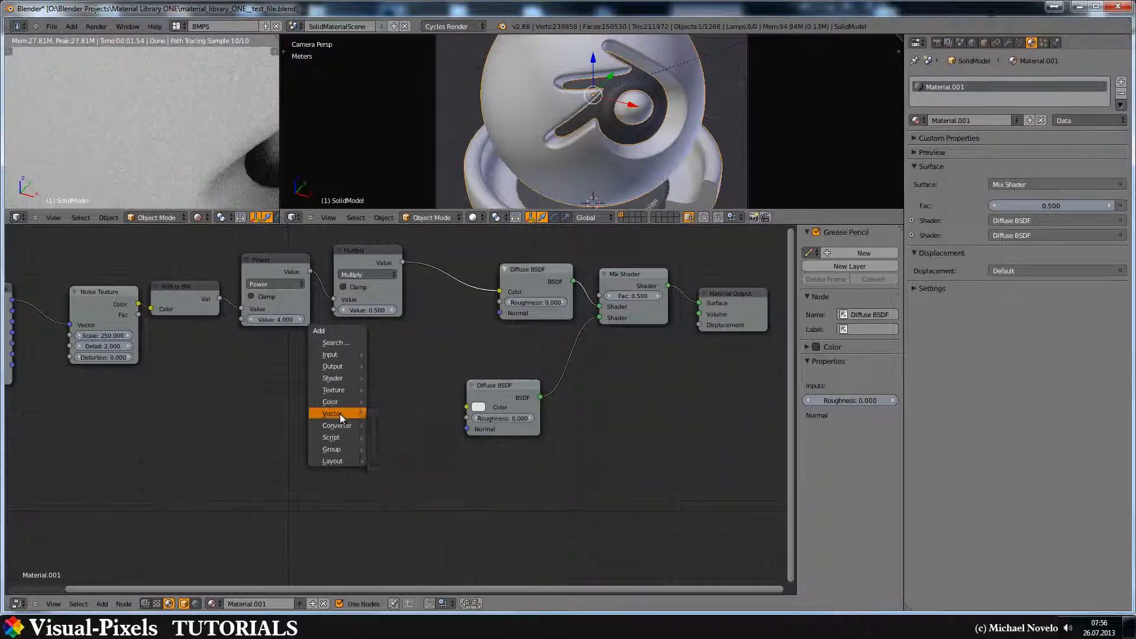
{"action": "mouse_move", "coordinate": [335, 413]}
{"action": "left_click", "coordinate": [387, 429]}
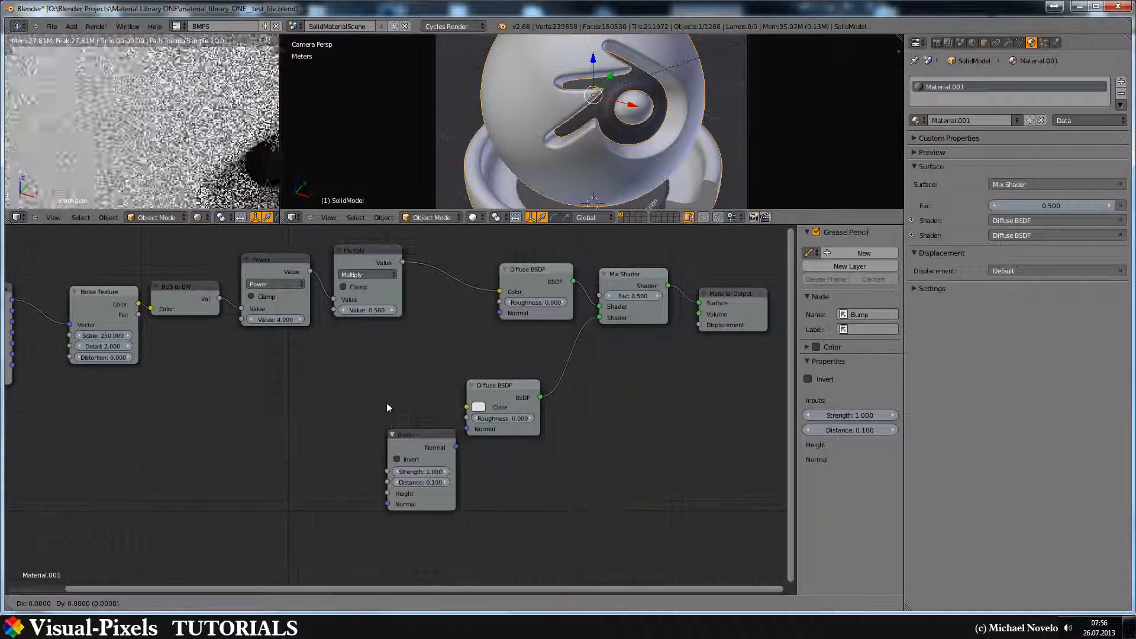
{"action": "left_click", "coordinate": [414, 276]}
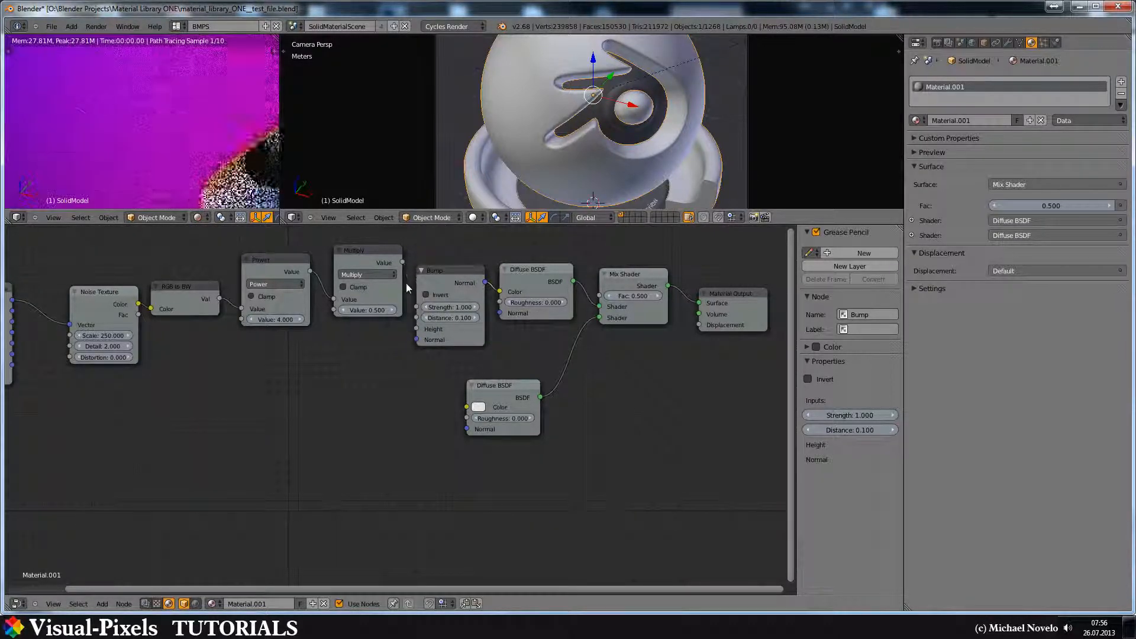
{"action": "mouse_move", "coordinate": [407, 289]}
{"action": "left_mouse_down"}
{"action": "mouse_move", "coordinate": [407, 310]}
{"action": "mouse_move", "coordinate": [398, 263]}
{"action": "left_mouse_up"}
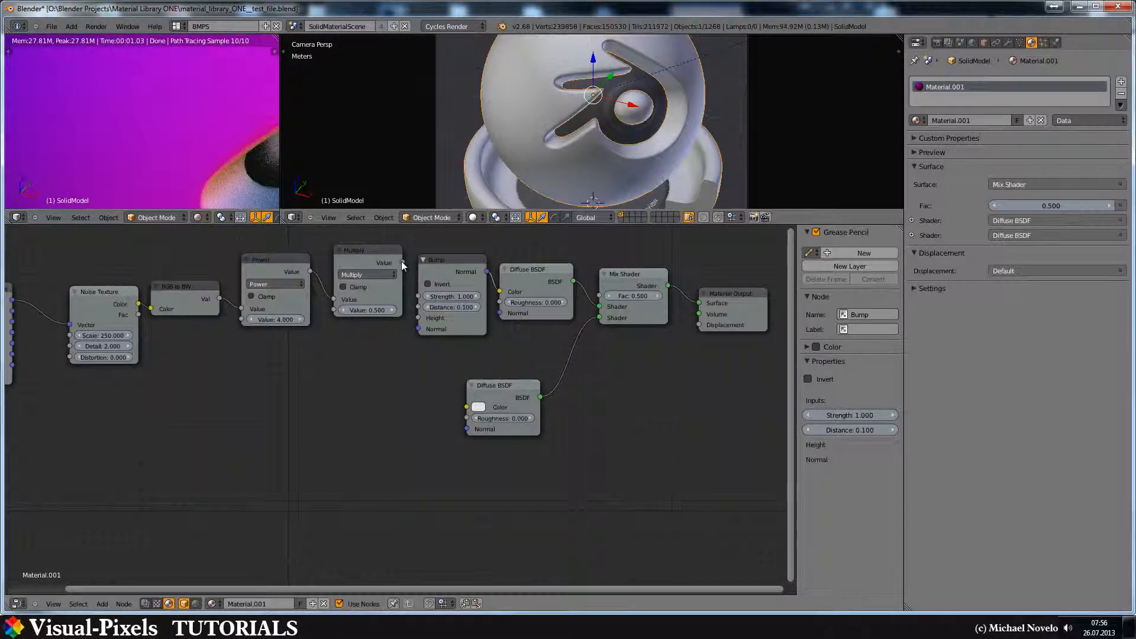
Connect the Multiply value to the Bump height and move the upper Diffuse BSDF up and right.
{"action": "left_click", "coordinate": [402, 261]}
{"action": "left_click_drag", "start_coordinate": [411, 318], "coordinate": [421, 318]}
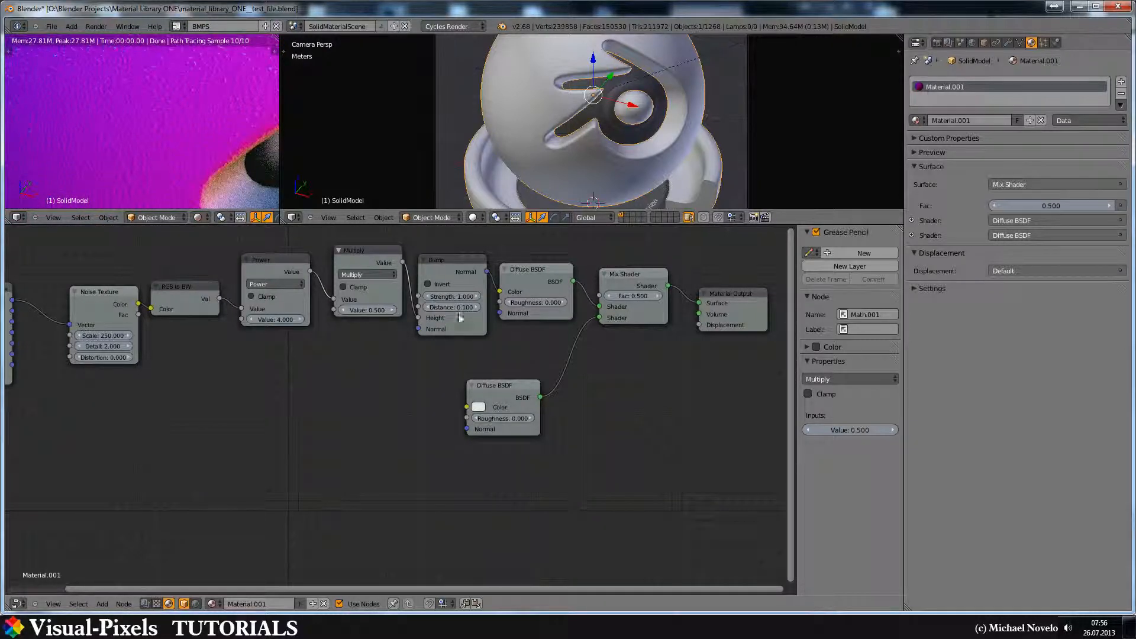
{"action": "left_click", "coordinate": [528, 269]}
{"action": "left_click_drag", "start_coordinate": [528, 269], "coordinate": [547, 249]}
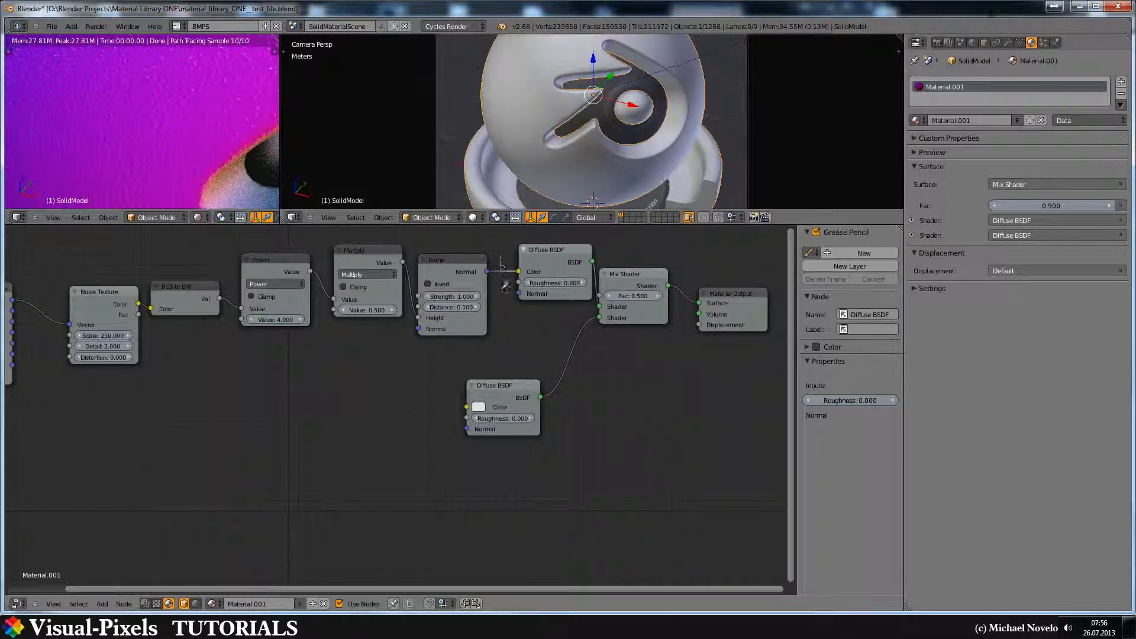
Rewire Bump's Normal output into the Diffuse BSDF Normal input, with Multiply driving the bump height.
{"action": "left_click_drag", "start_coordinate": [521, 271], "coordinate": [497, 267]}
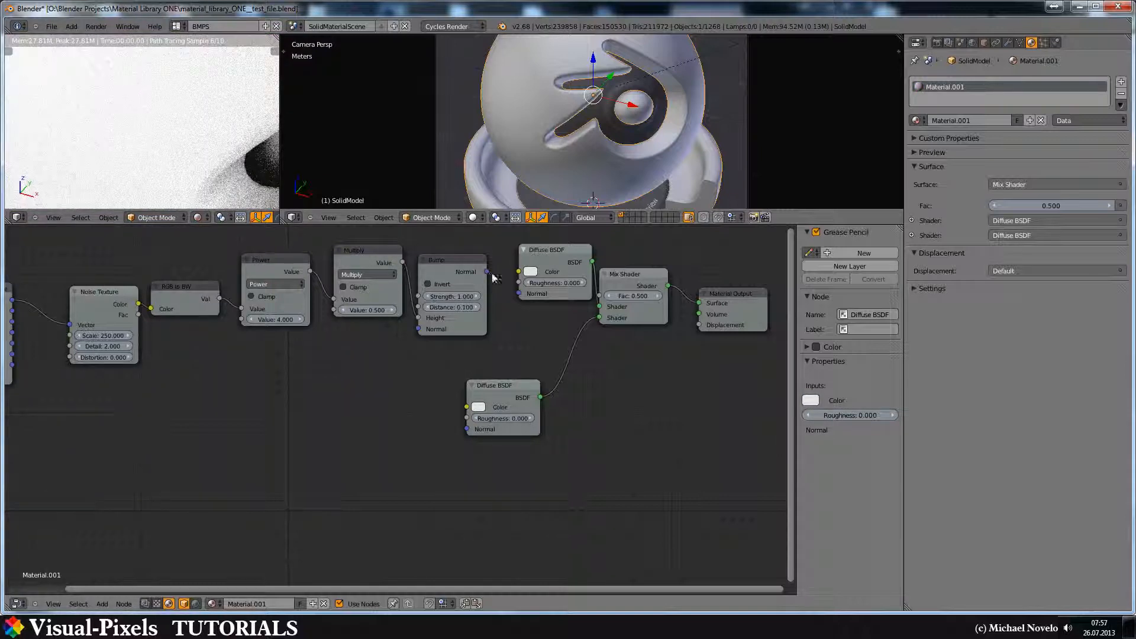
{"action": "left_click", "coordinate": [487, 273]}
{"action": "left_click_drag", "start_coordinate": [518, 292], "coordinate": [518, 293]}
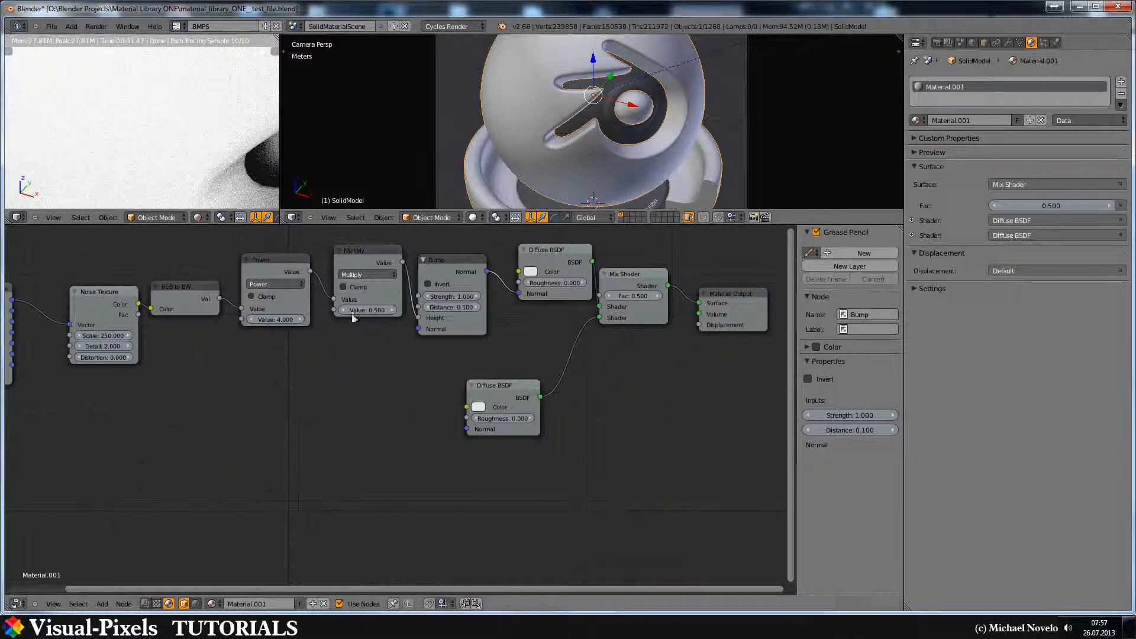
{"action": "left_click", "coordinate": [402, 264]}
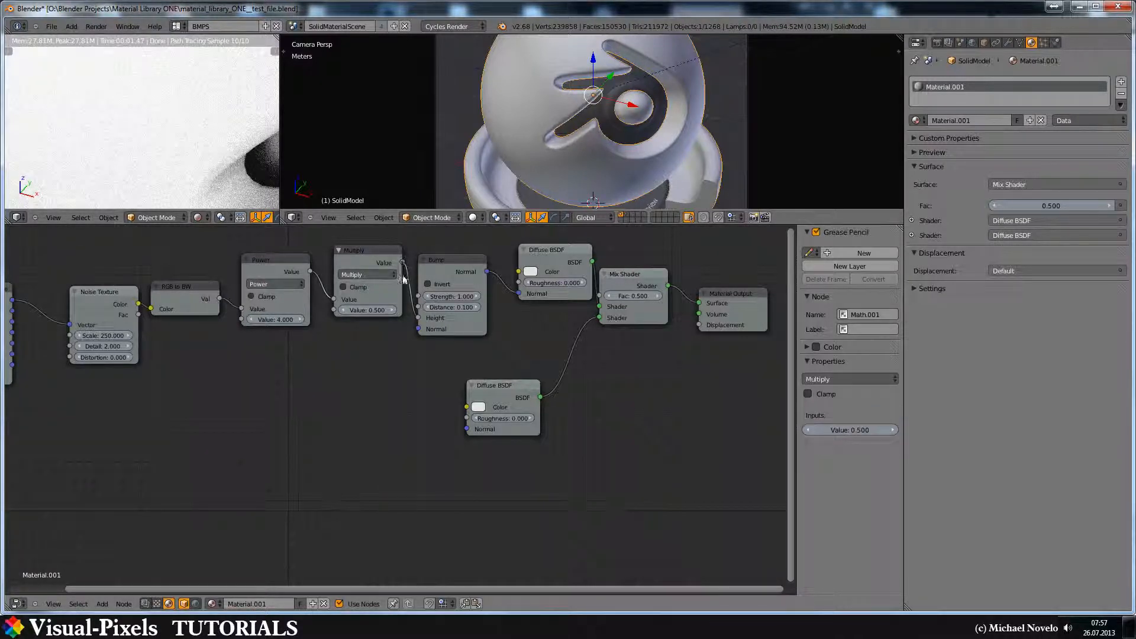
{"action": "left_click_drag", "start_coordinate": [419, 297], "coordinate": [402, 351]}
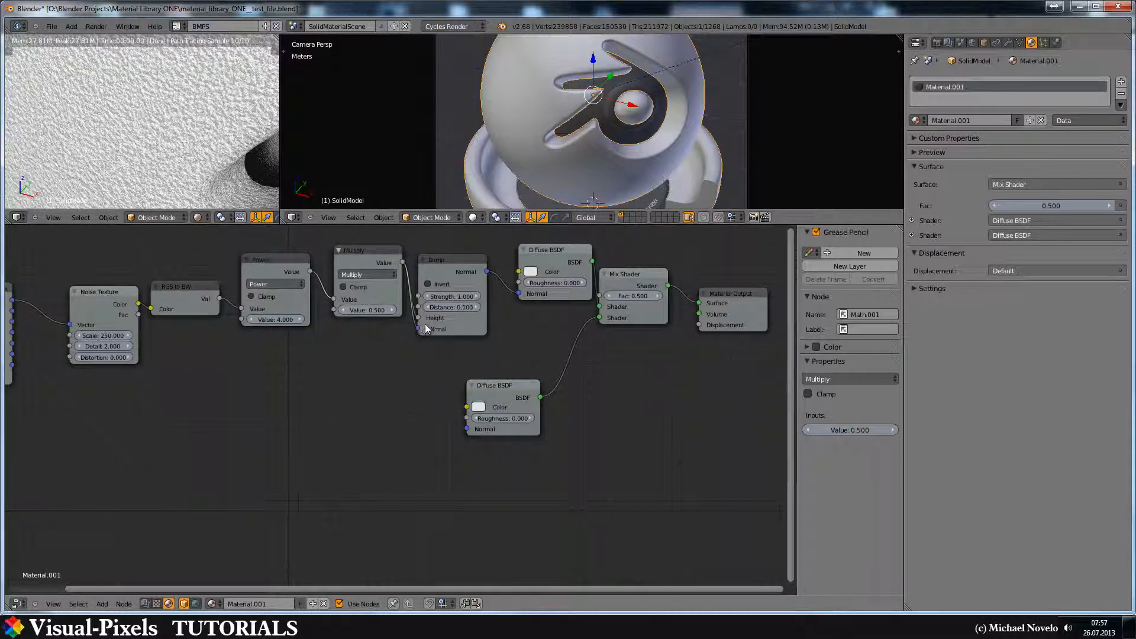
{"action": "left_click", "coordinate": [298, 284]}
{"action": "left_click_drag", "start_coordinate": [308, 272], "coordinate": [421, 328]}
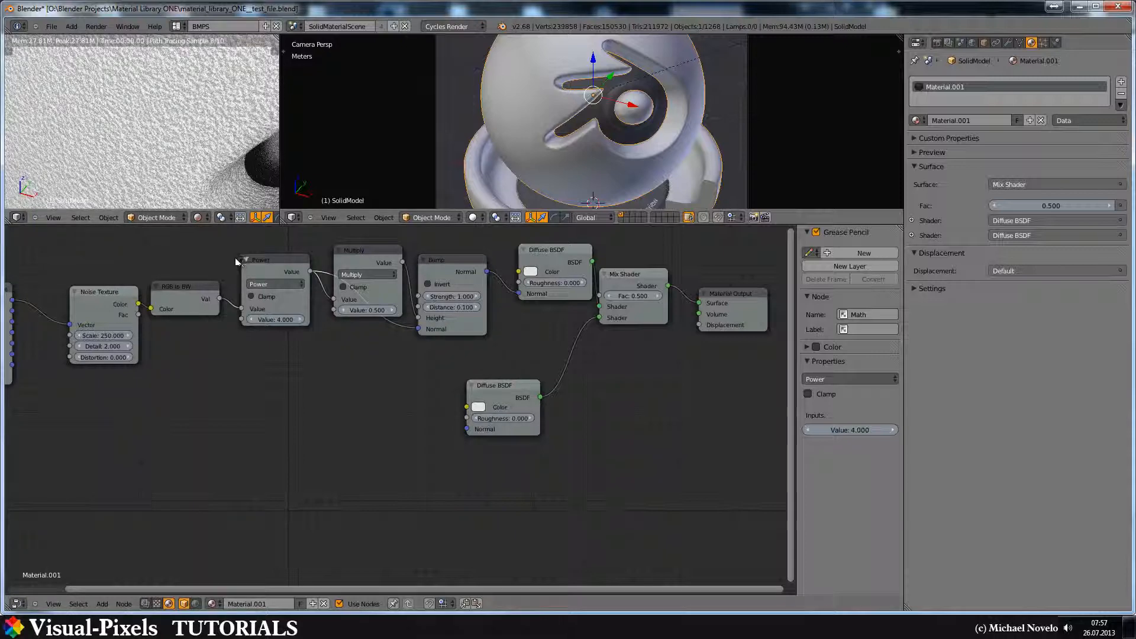
{"action": "left_click_drag", "start_coordinate": [220, 302], "coordinate": [418, 329]}
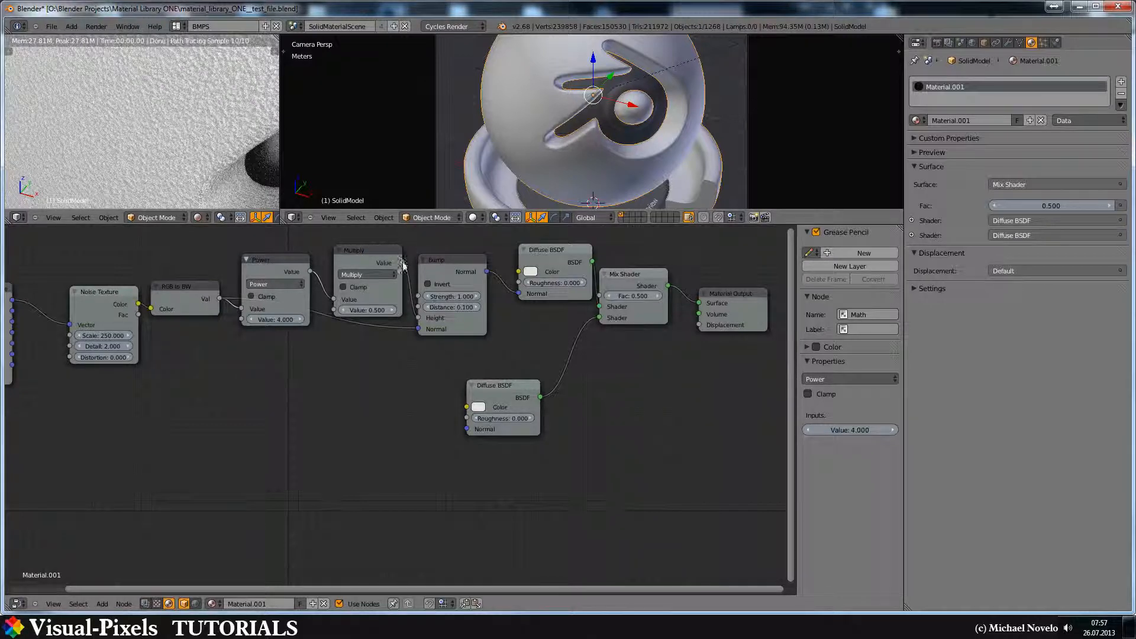
{"action": "left_click_drag", "start_coordinate": [402, 264], "coordinate": [418, 328]}
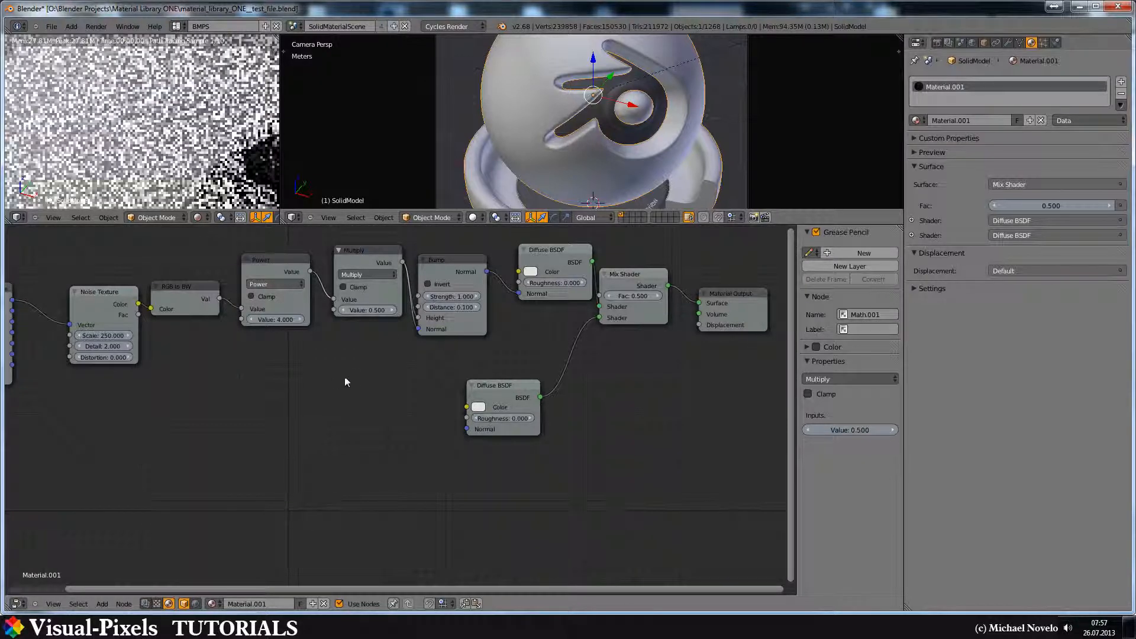